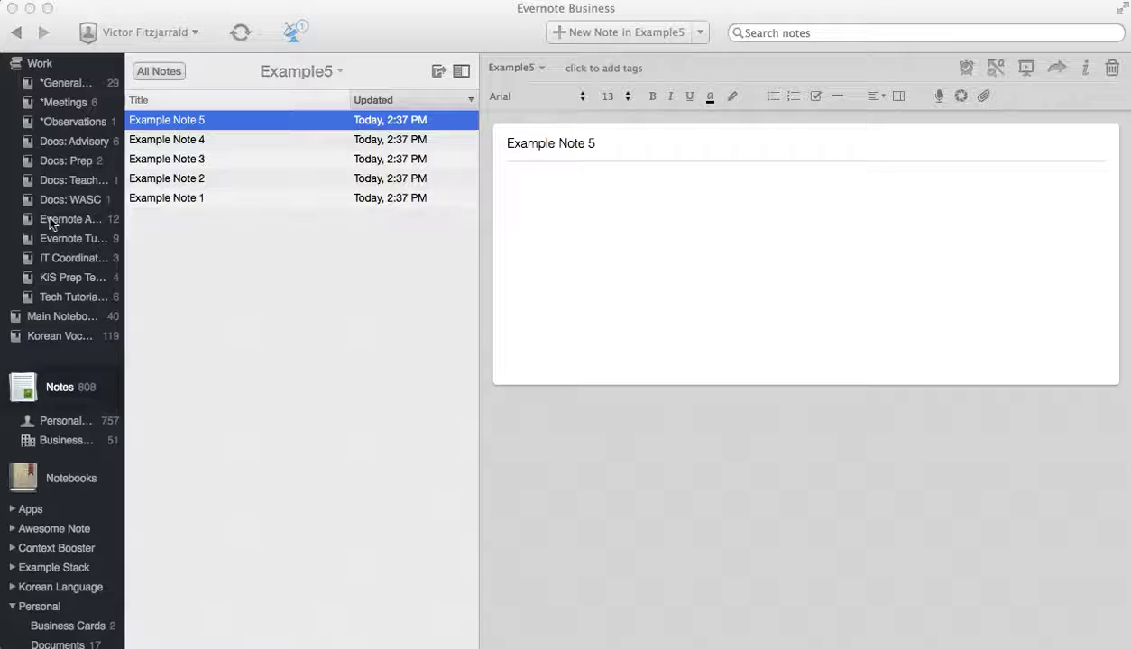
Look through the sidebar's shortcuts, notes and notebook stacks, collapsing the Personal stack along the way.
{"action": "scroll", "coordinate": [50, 216], "scroll_direction": "up", "scroll_amount": 2}
{"action": "scroll", "coordinate": [49, 218], "scroll_direction": "up", "scroll_amount": 5}
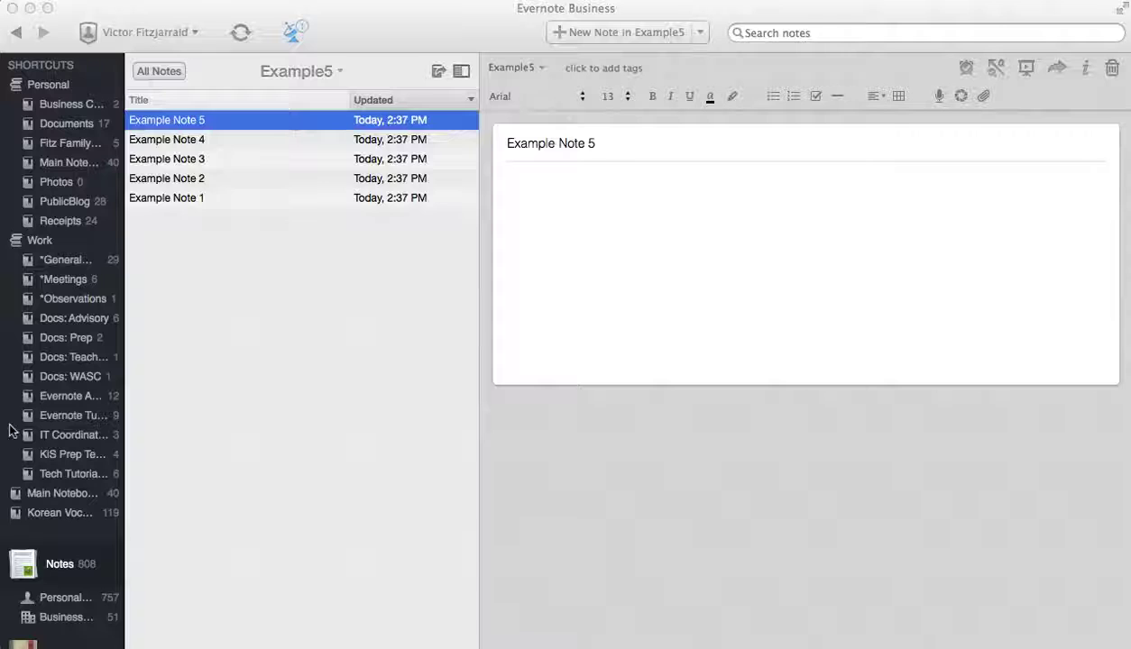
{"action": "scroll", "coordinate": [12, 432], "scroll_direction": "down", "scroll_amount": 5}
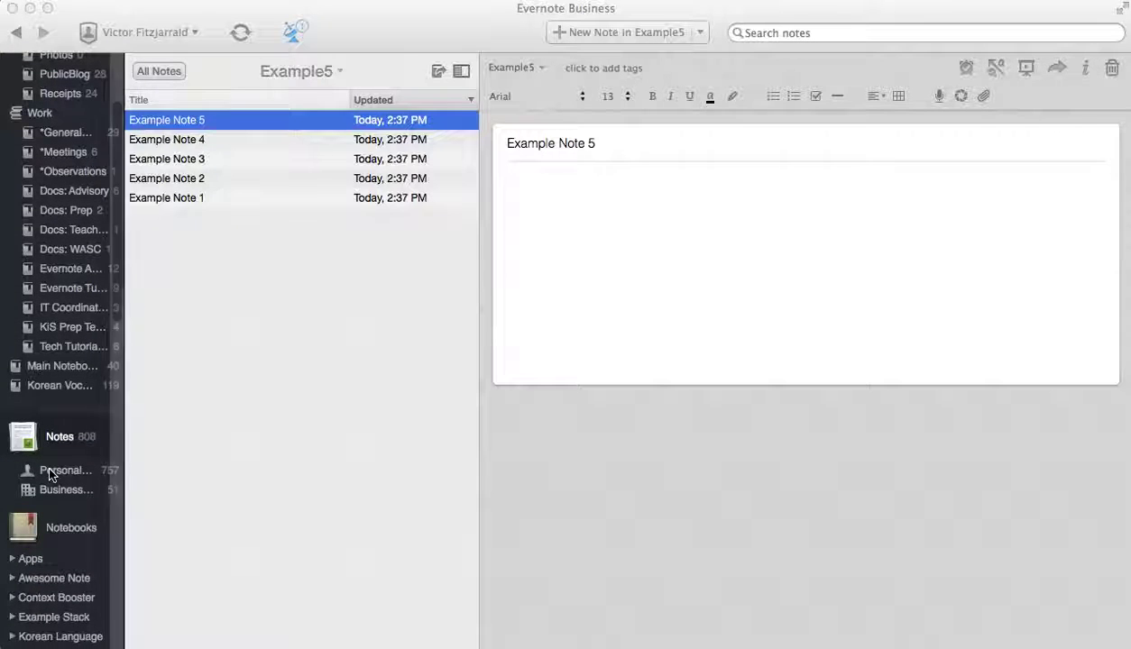
{"action": "scroll", "coordinate": [54, 512], "scroll_direction": "down", "scroll_amount": 4}
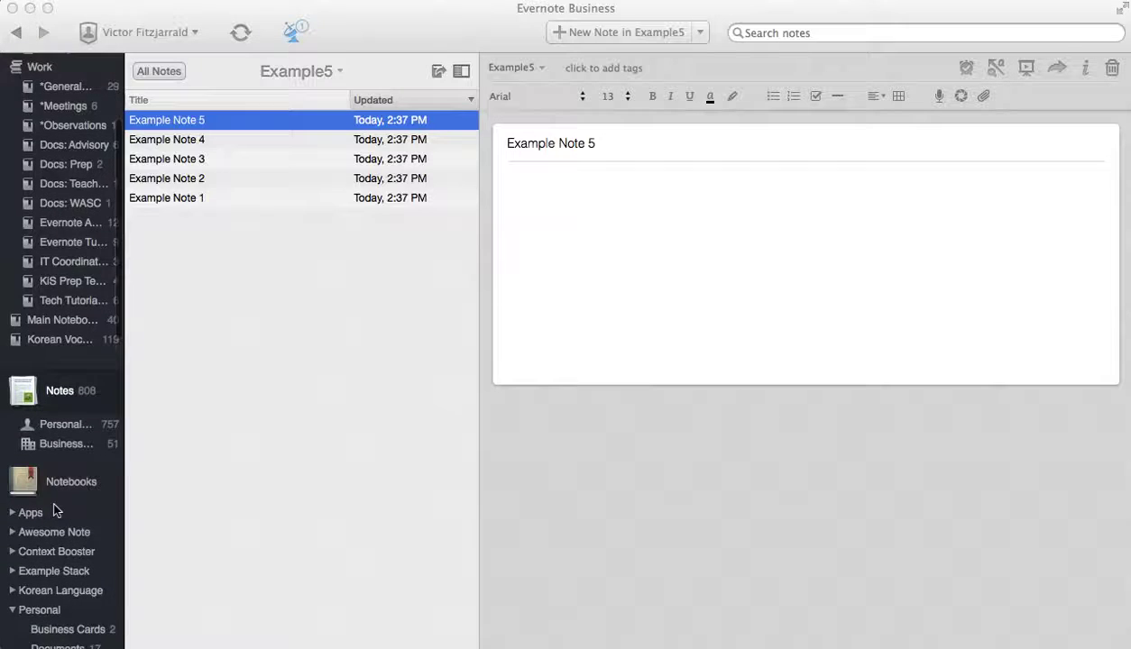
{"action": "left_click", "coordinate": [12, 517]}
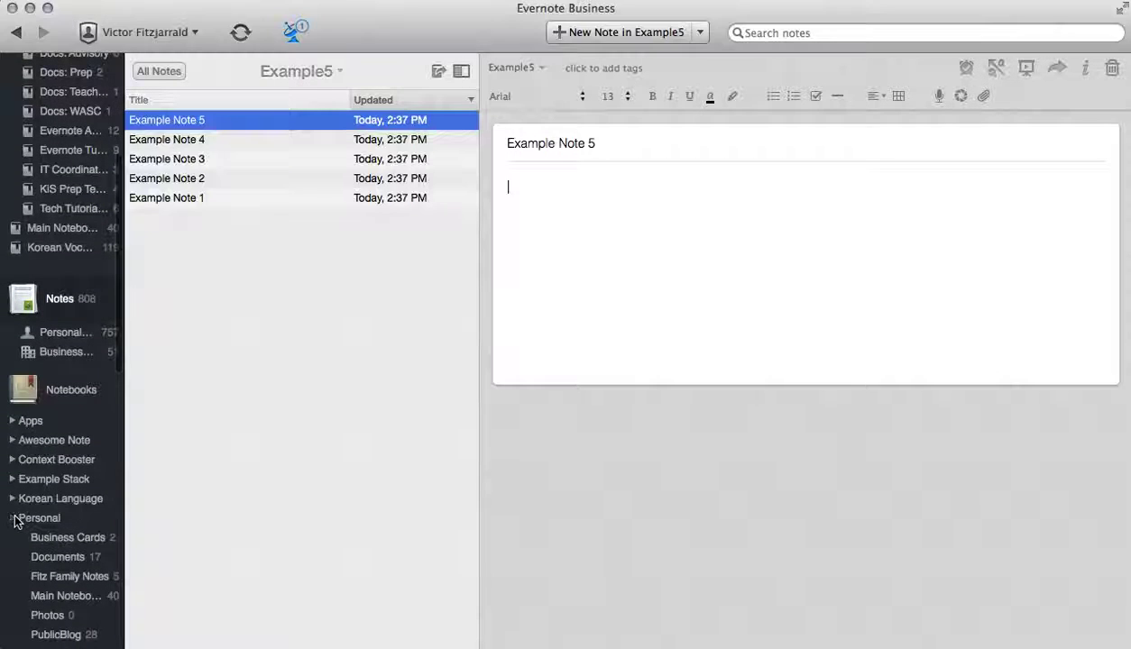
{"action": "scroll", "coordinate": [68, 474], "scroll_direction": "down", "scroll_amount": 15}
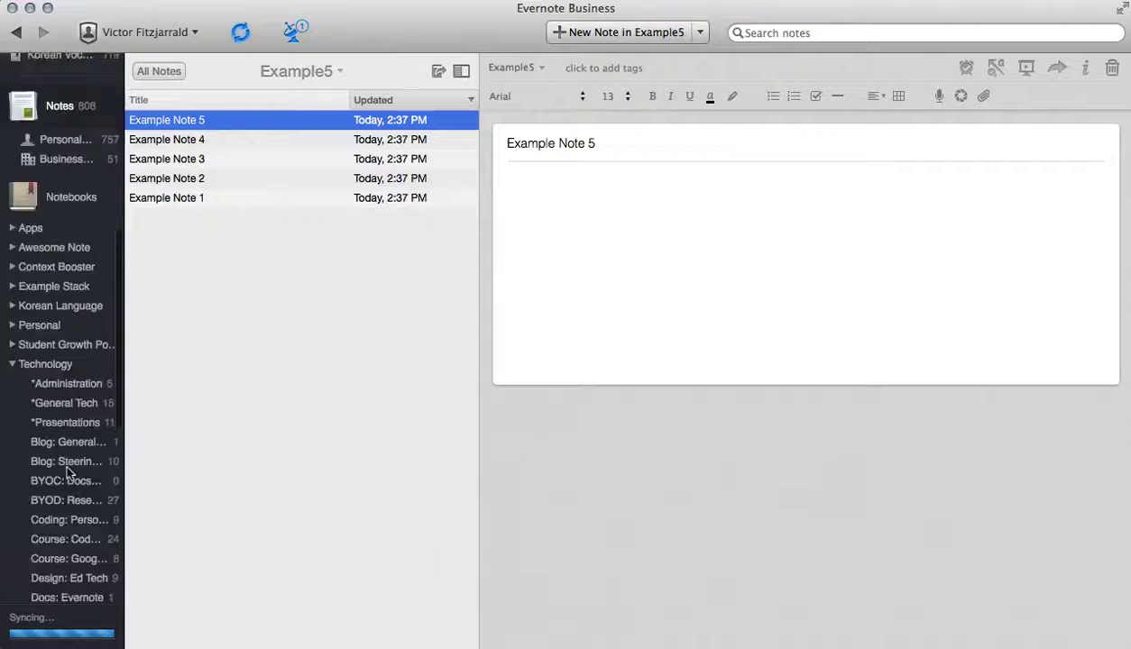
{"action": "scroll", "coordinate": [66, 469], "scroll_direction": "down", "scroll_amount": 10}
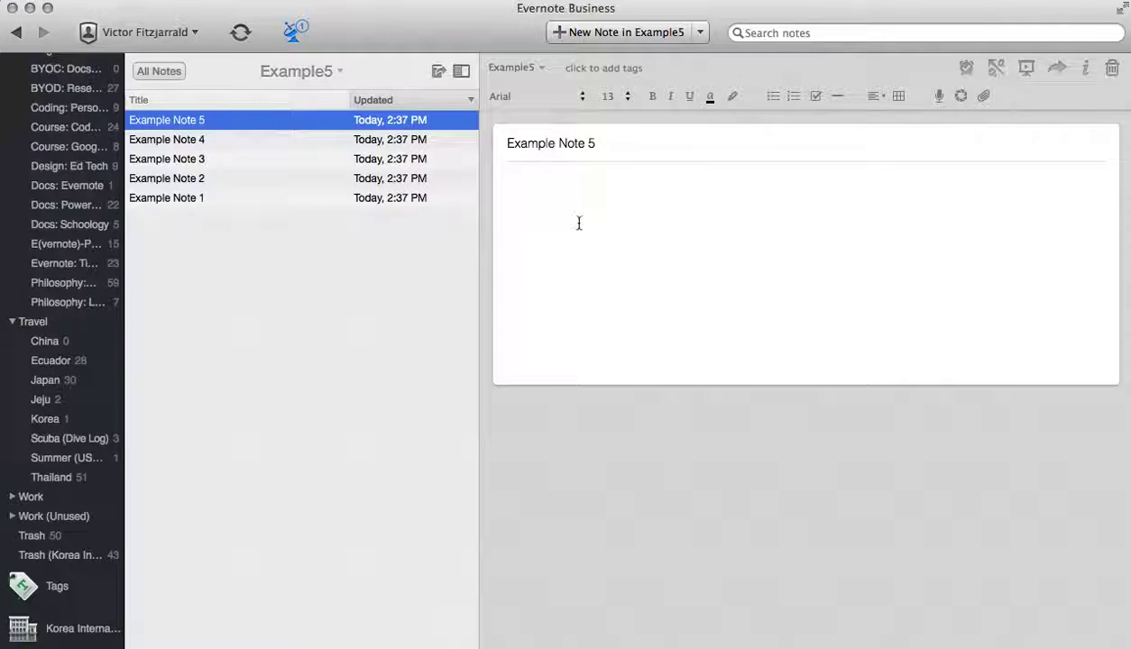
{"action": "scroll", "coordinate": [65, 280], "scroll_direction": "up", "scroll_amount": 10}
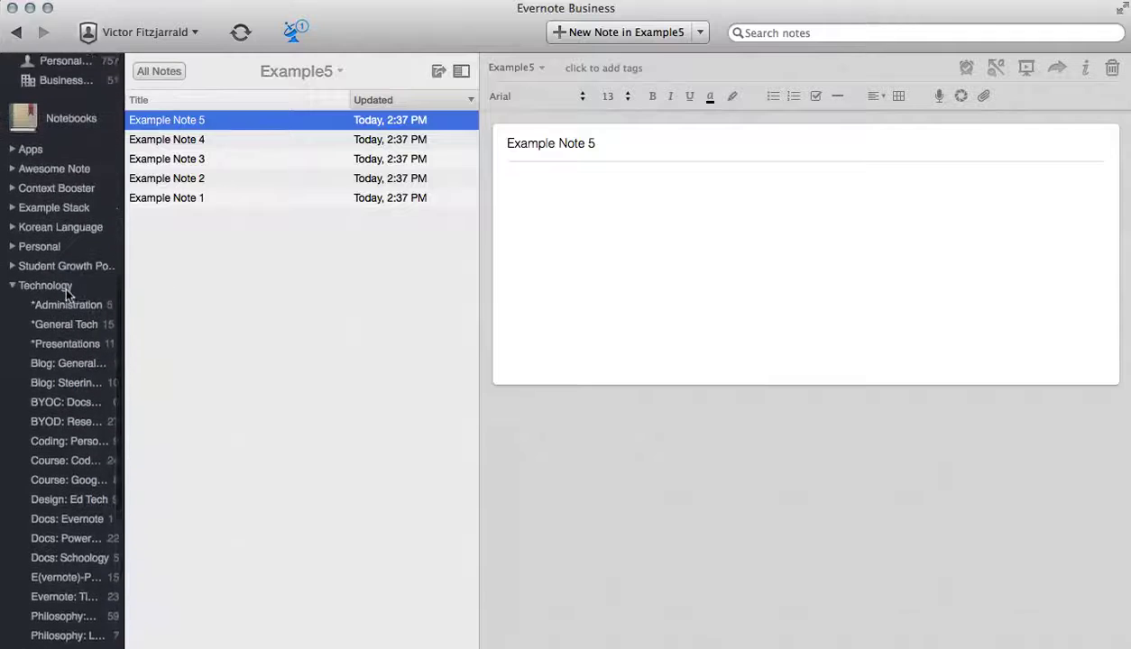
Open Example Note 1 from the Example5 notebook in Example Stack and place the cursor in its body.
{"action": "left_click", "coordinate": [56, 150]}
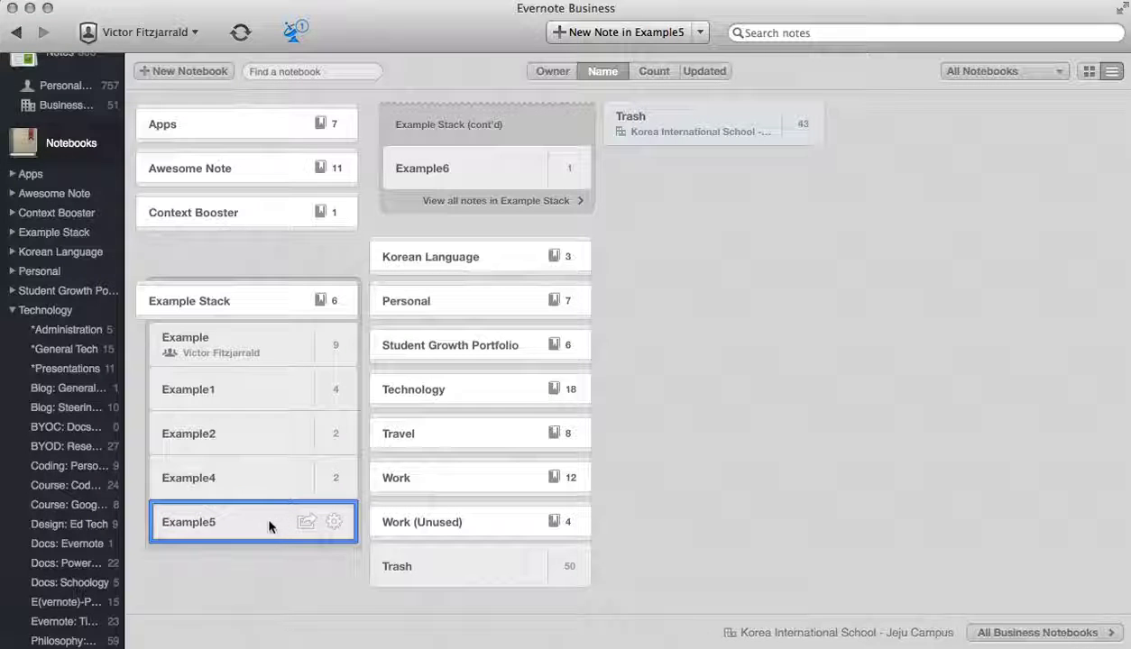
{"action": "double_click", "coordinate": [212, 526]}
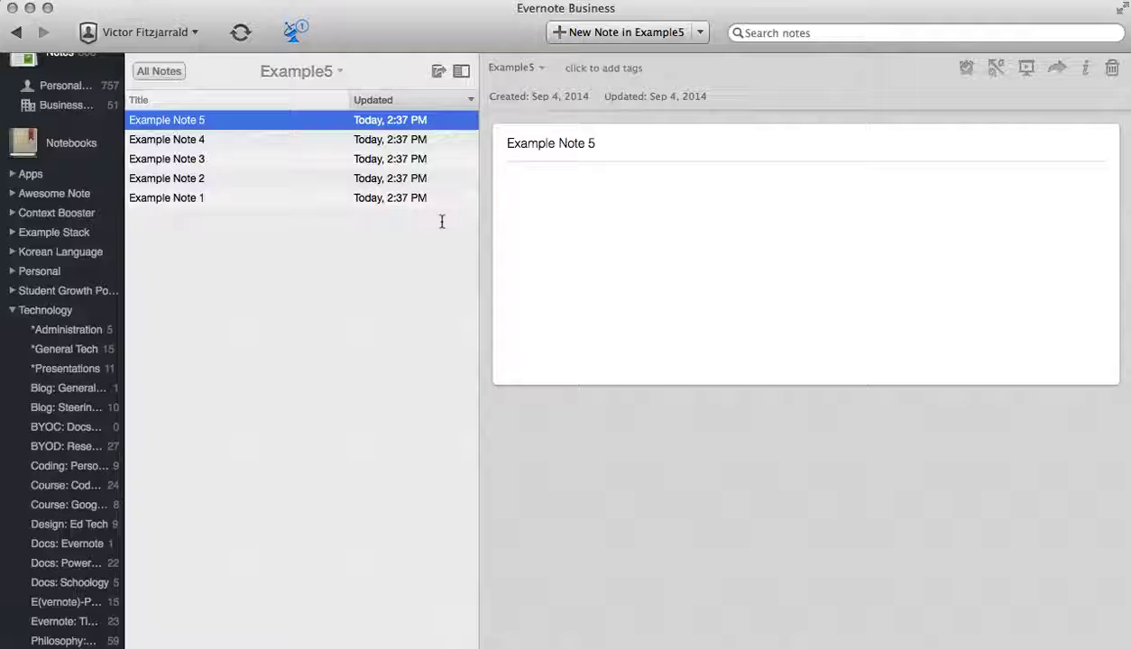
{"action": "left_click", "coordinate": [190, 199]}
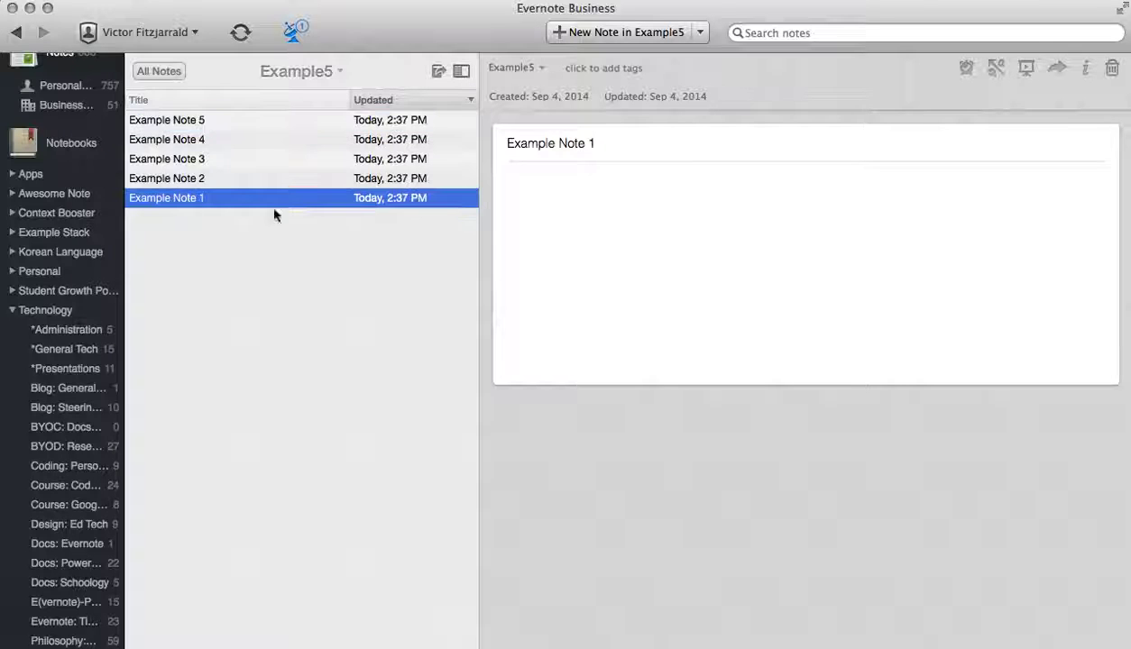
{"action": "left_click", "coordinate": [610, 226]}
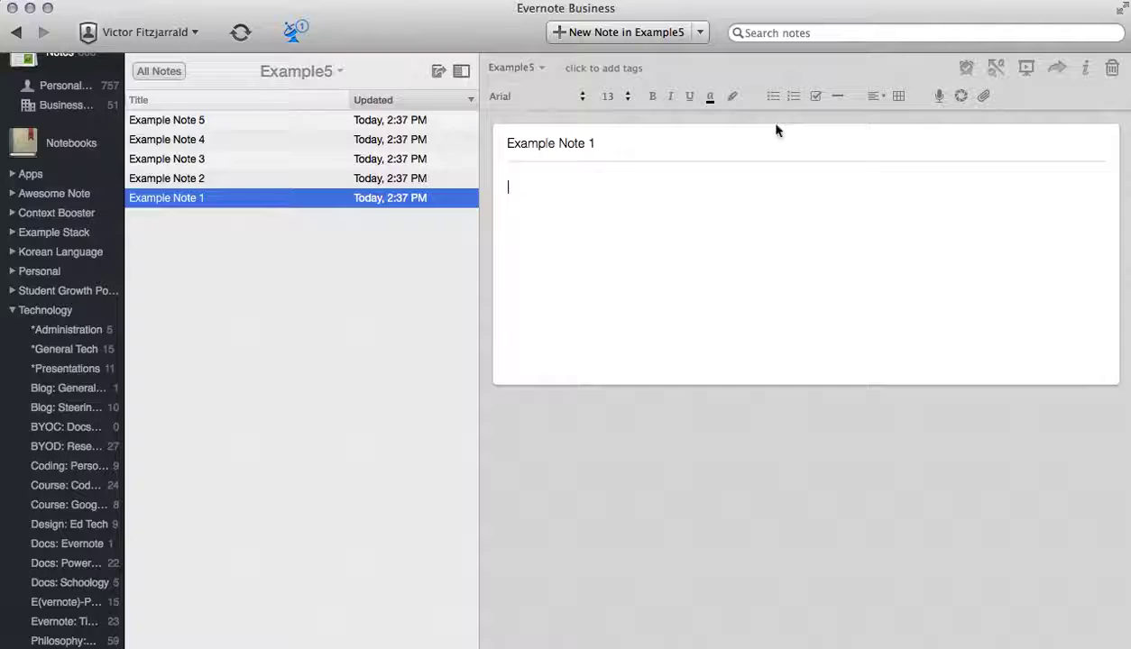
Add two checkbox items, each reading "Assignments", to the body of Example Note 1.
{"action": "left_click", "coordinate": [817, 97]}
{"action": "type", "text": "Assignments"}
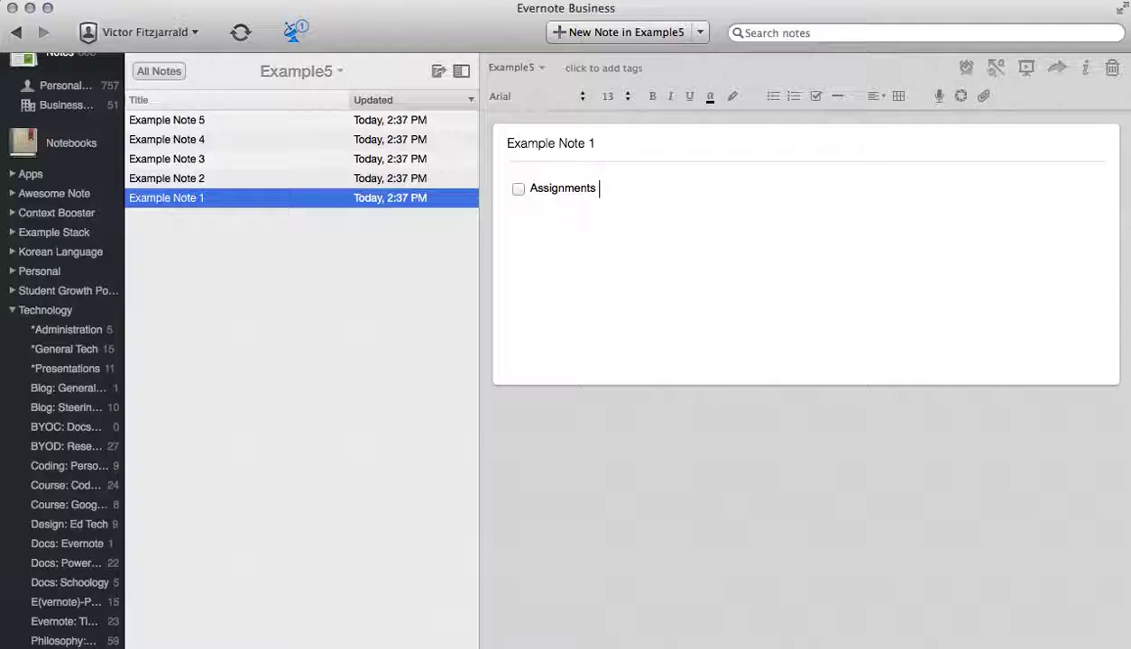
{"action": "key", "text": "Return"}
{"action": "type", "text": "Assignments"}
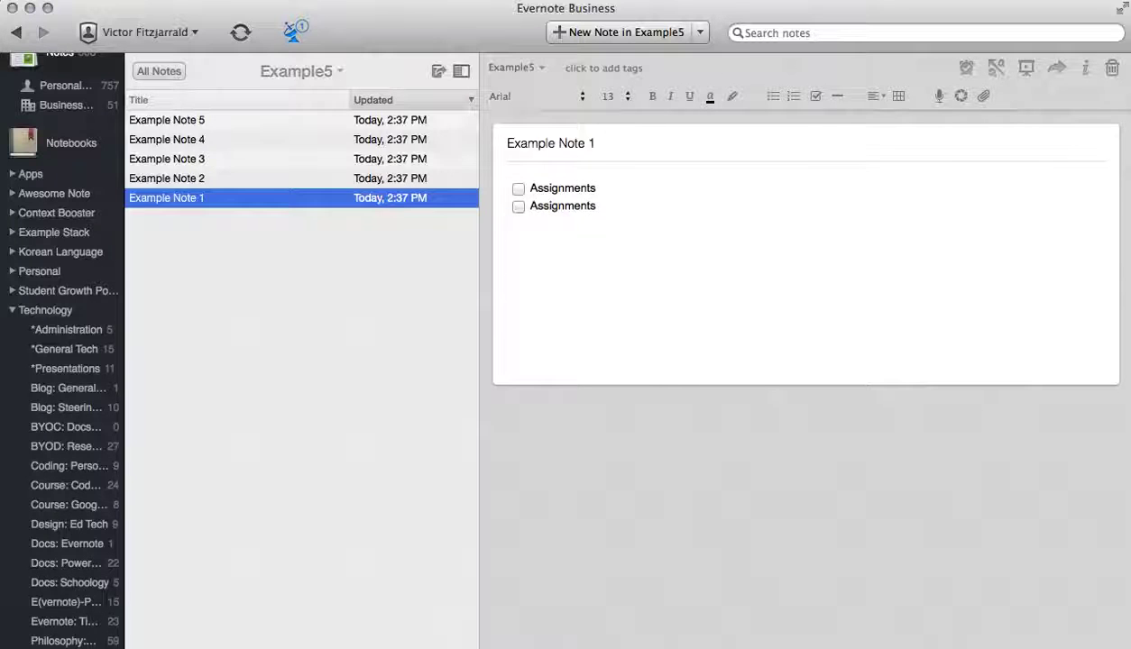
Insert a horizontal rule below the checklist and write "Notes: hello" beneath it.
{"action": "key", "text": "Return"}
{"action": "key", "text": "Return"}
{"action": "left_click", "coordinate": [837, 96]}
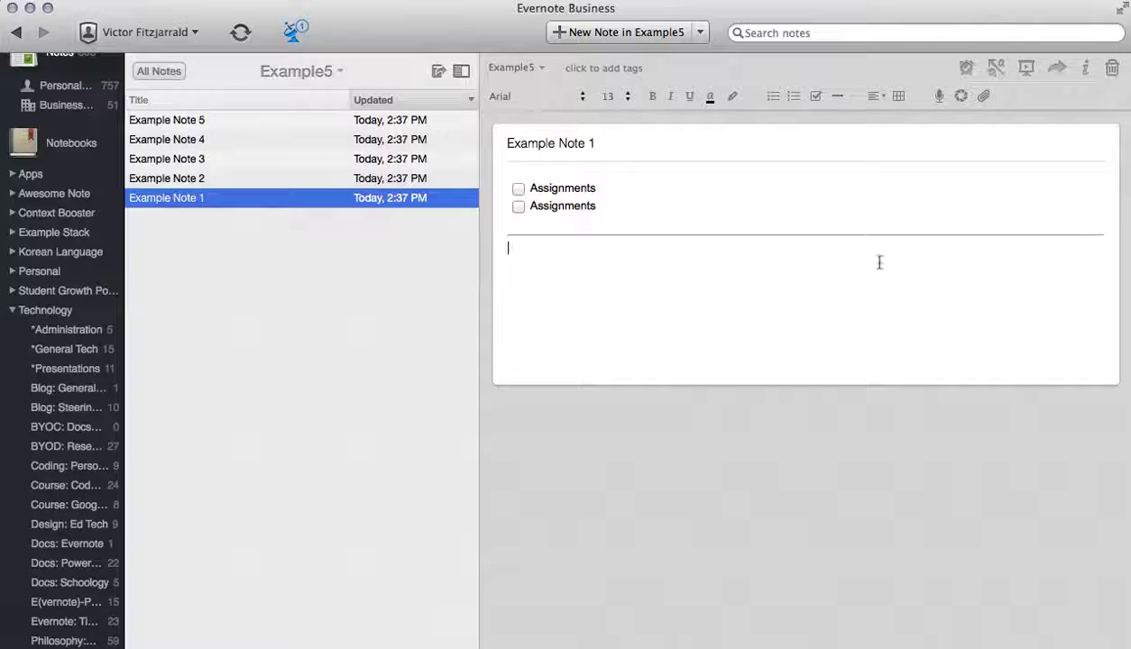
{"action": "key", "text": "Return"}
{"action": "type", "text": "Noter"}
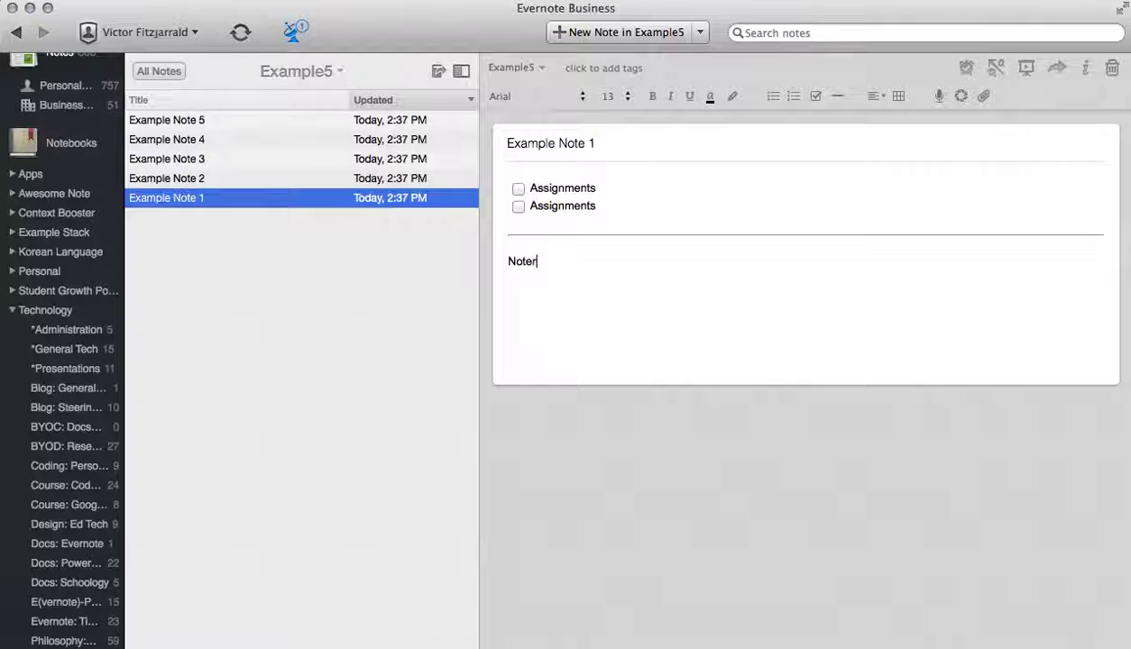
{"action": "key", "text": "BackSpace"}
{"action": "type", "text": "s: hello"}
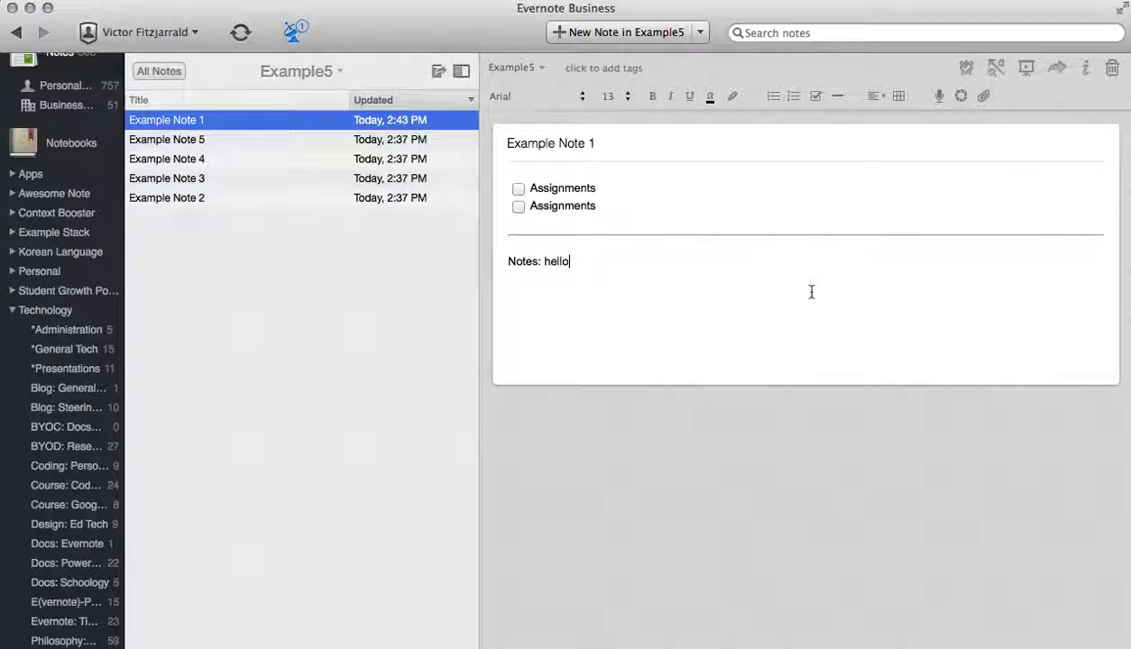
Record a short audio clip in the body of Example Note 2 and save it to the note.
{"action": "left_click", "coordinate": [203, 201]}
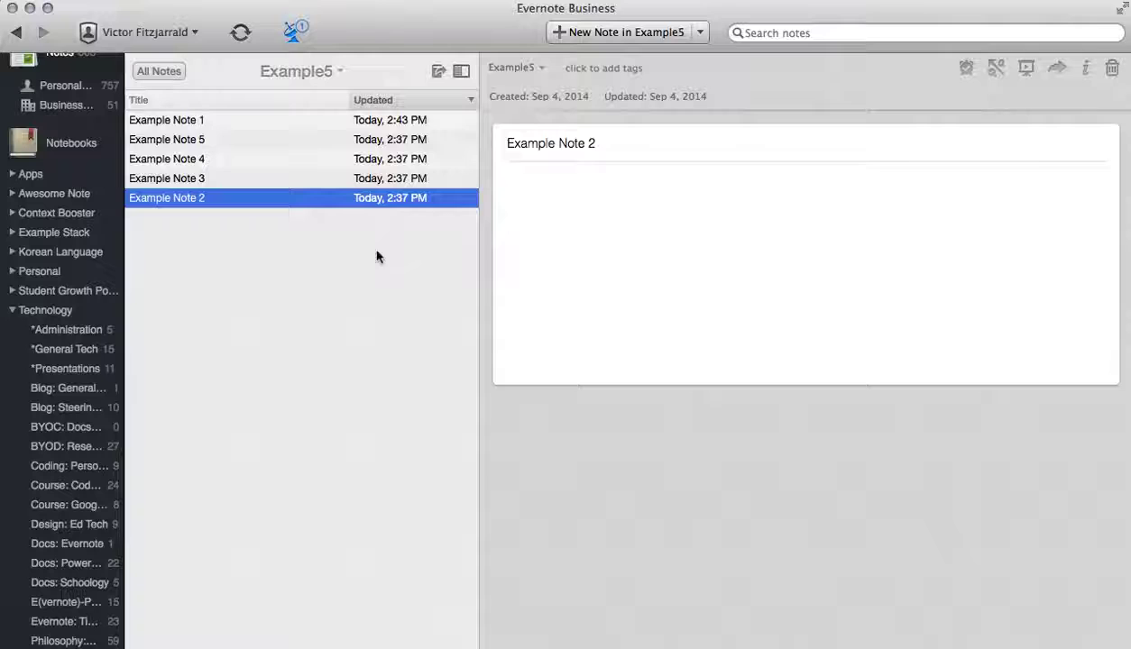
{"action": "left_click", "coordinate": [723, 244]}
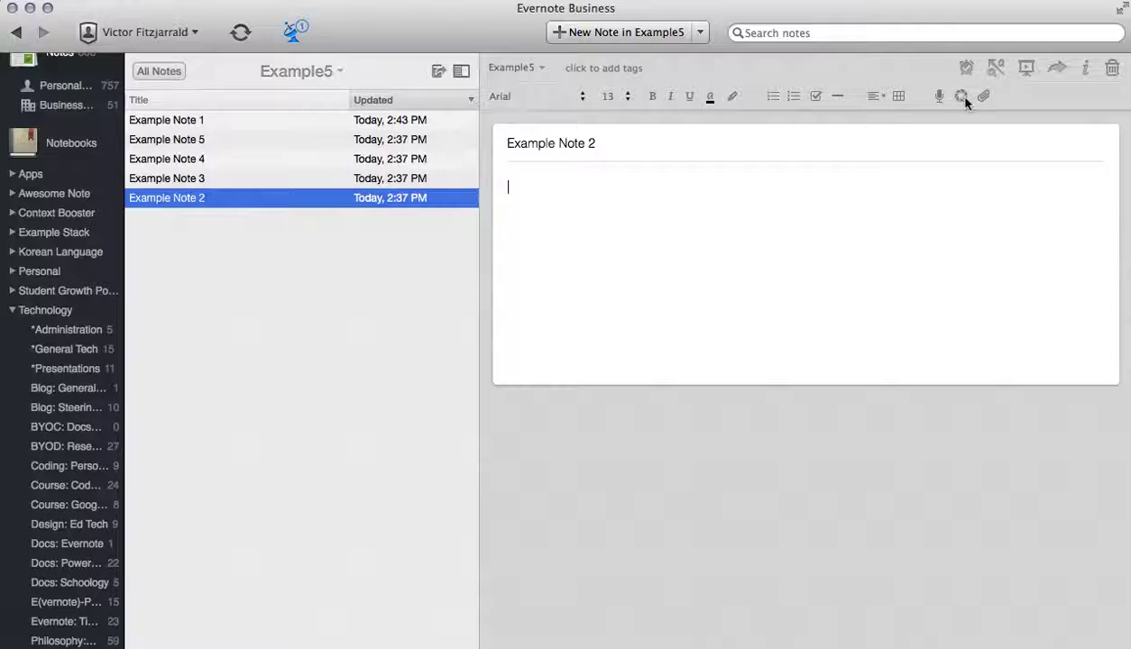
{"action": "left_click", "coordinate": [938, 98]}
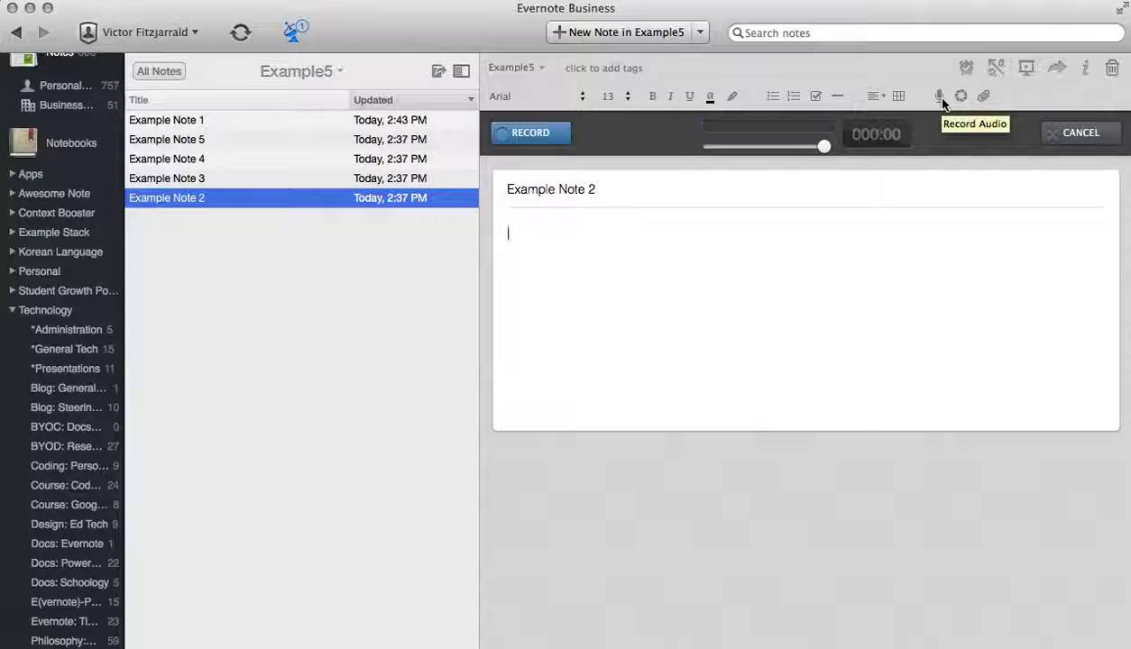
{"action": "left_click", "coordinate": [532, 135]}
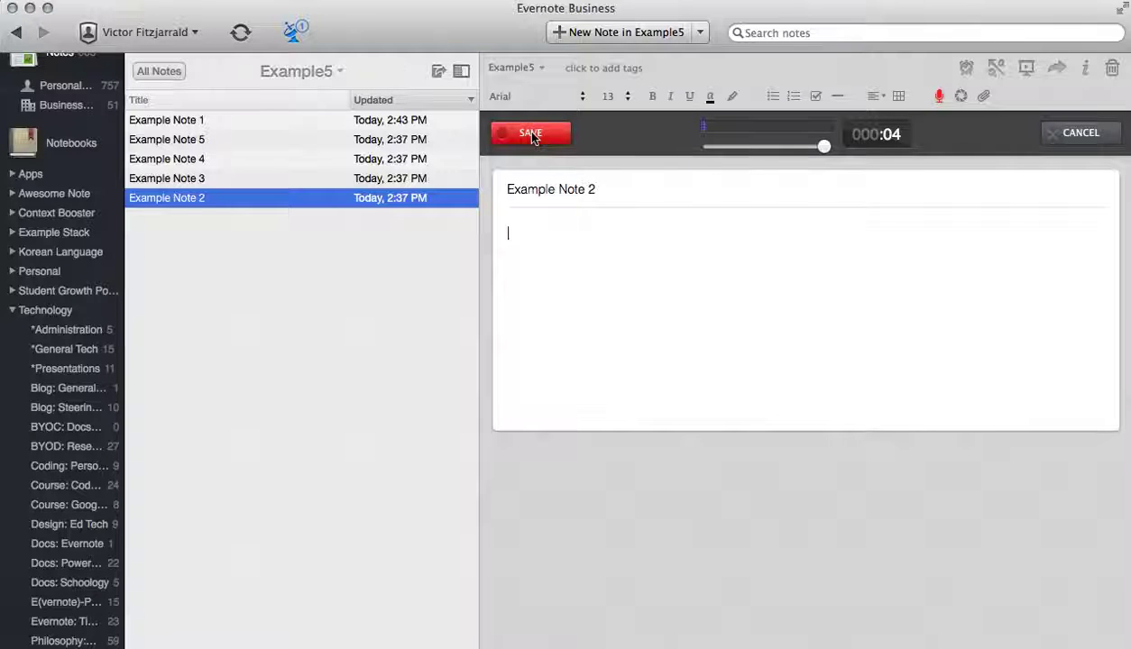
{"action": "left_click", "coordinate": [531, 134]}
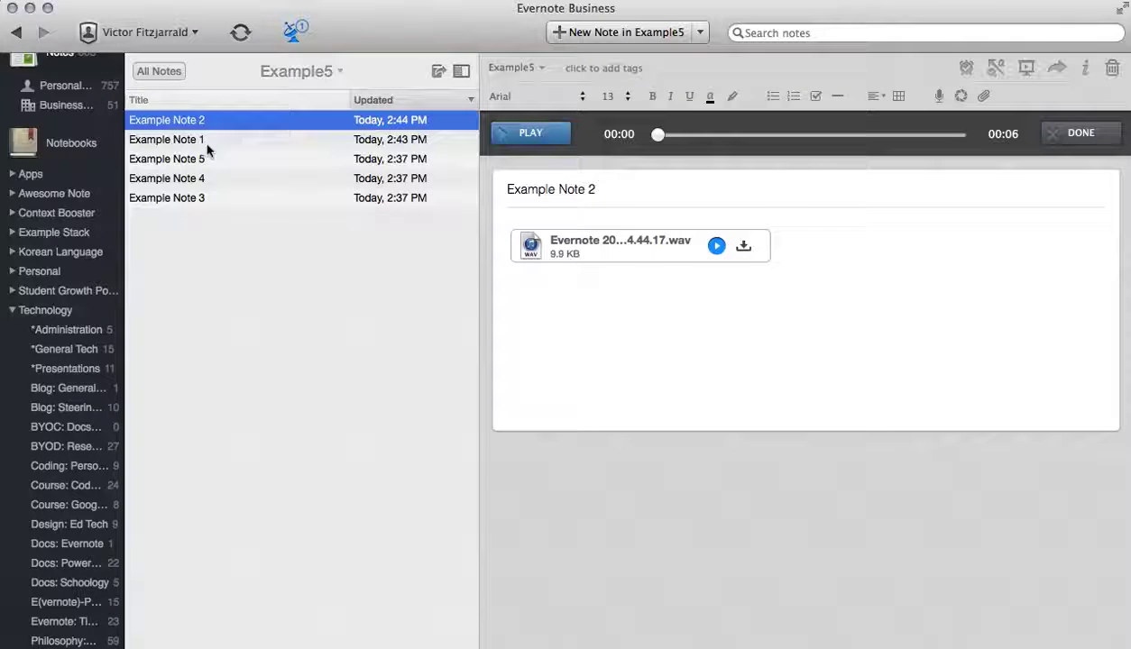
Take a webcam snapshot and insert it into the body of Example Note 3.
{"action": "left_click", "coordinate": [189, 197]}
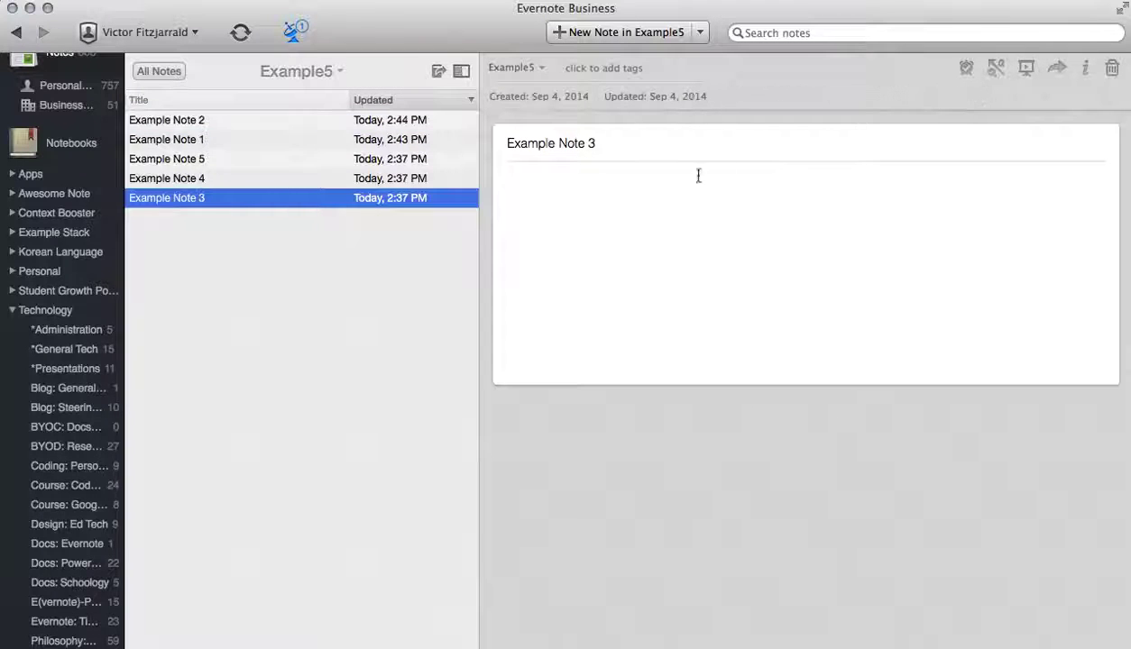
{"action": "left_click", "coordinate": [760, 171]}
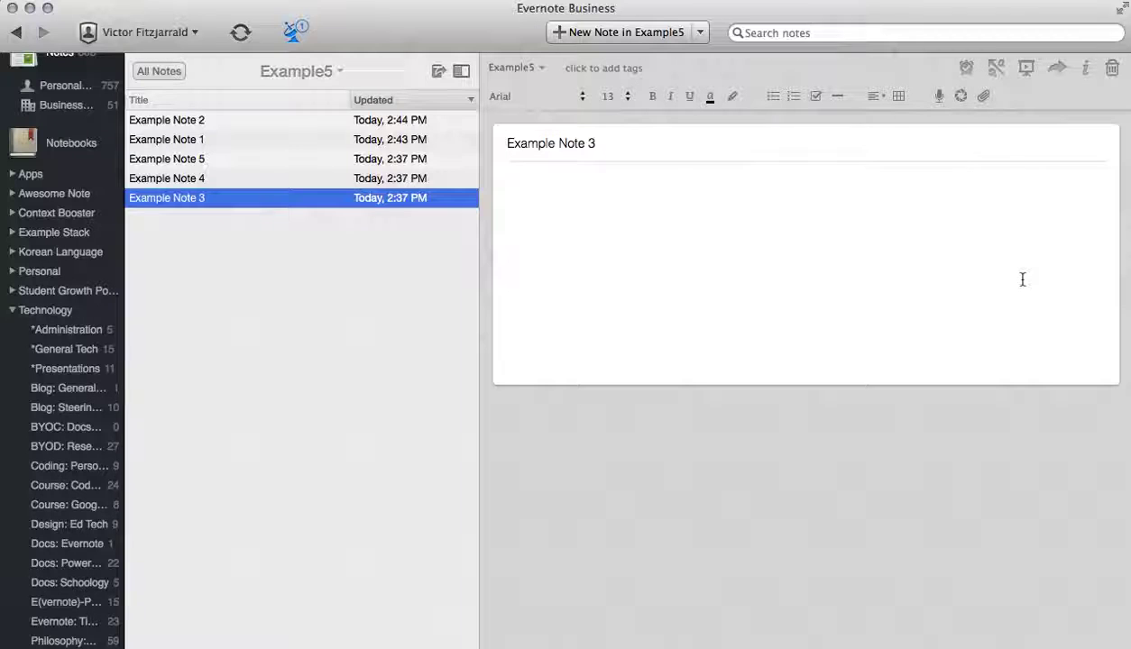
{"action": "left_click", "coordinate": [961, 97]}
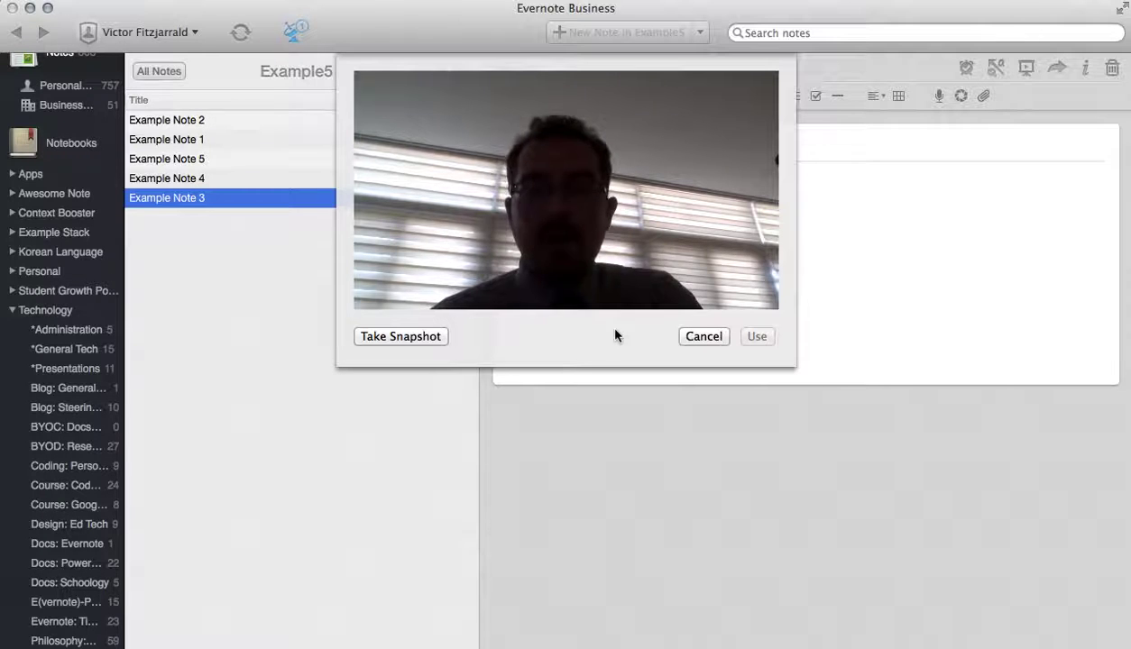
{"action": "left_click", "coordinate": [417, 336]}
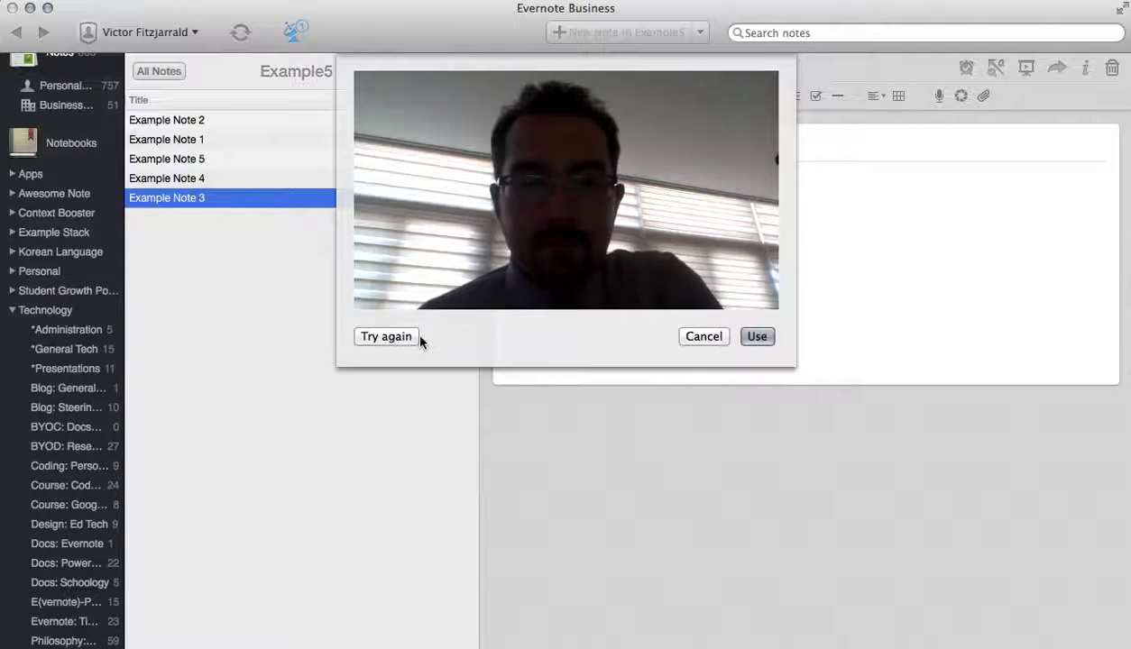
{"action": "left_click", "coordinate": [754, 336]}
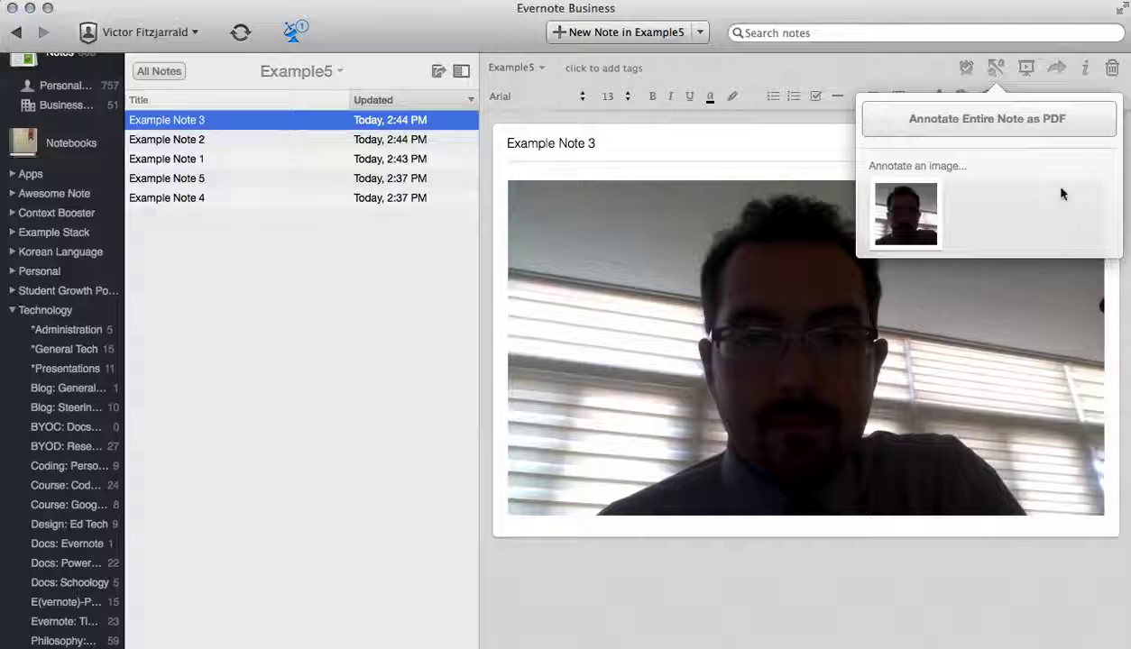
Open the snapshot in Example Note 3 for annotation and draw a pink arrow pointing toward the head.
{"action": "left_click", "coordinate": [898, 236]}
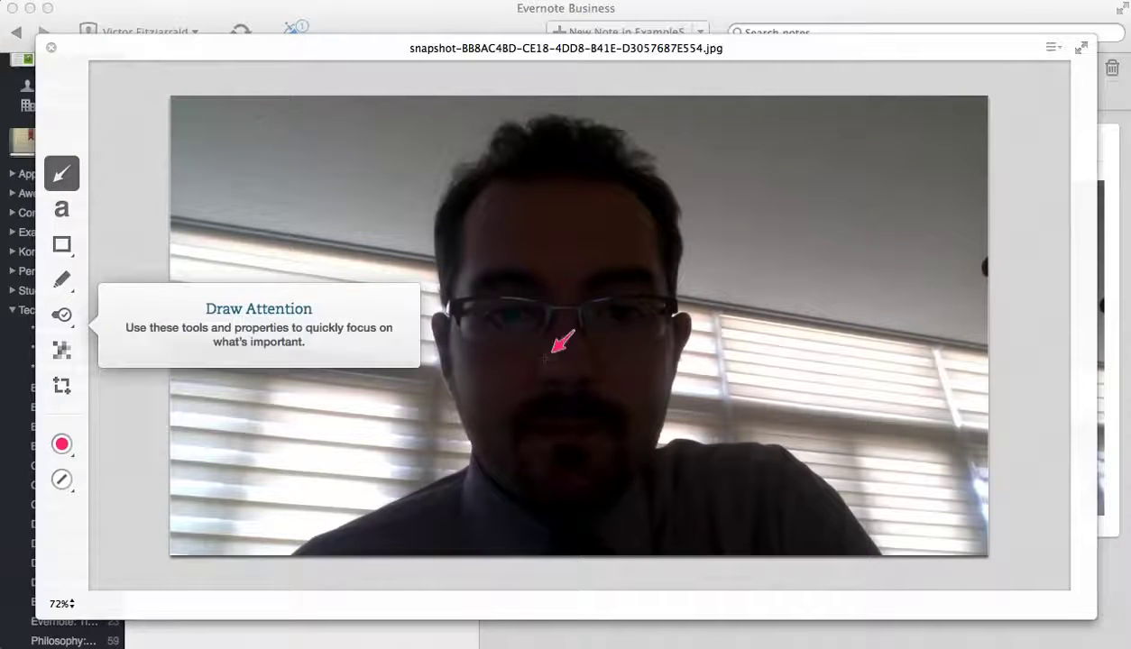
{"action": "left_click", "coordinate": [853, 155]}
{"action": "left_click_drag", "start_coordinate": [853, 155], "coordinate": [731, 189]}
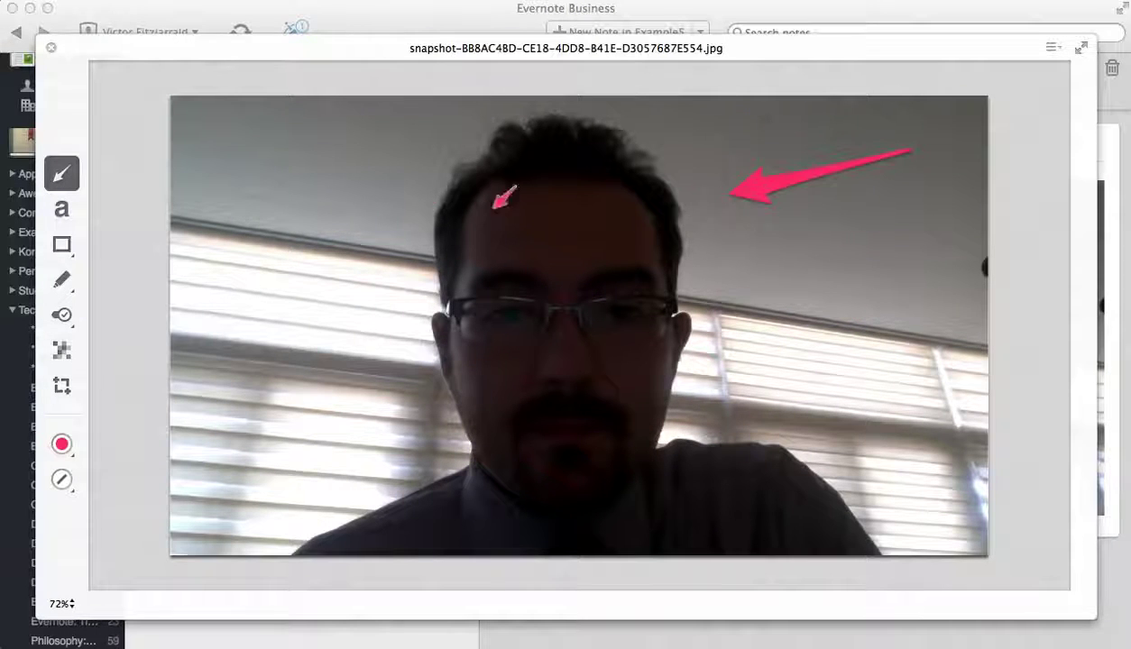
Add the text "hello" to the snapshot's upper-left area.
{"action": "left_click", "coordinate": [65, 211]}
{"action": "left_click", "coordinate": [206, 152]}
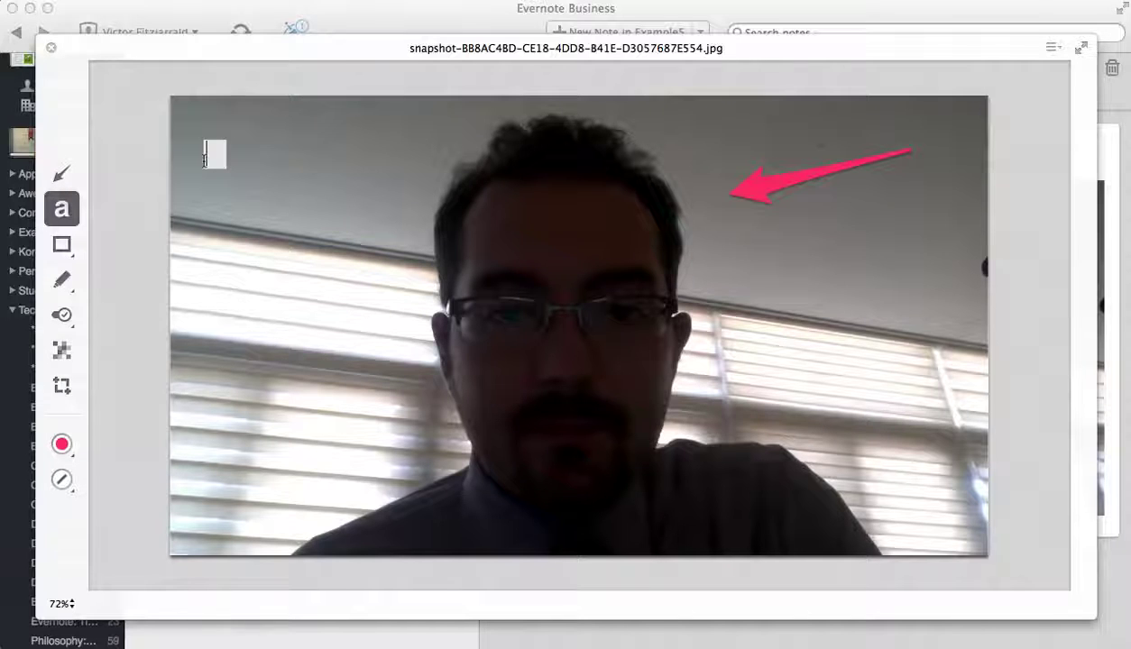
{"action": "type", "text": "hello"}
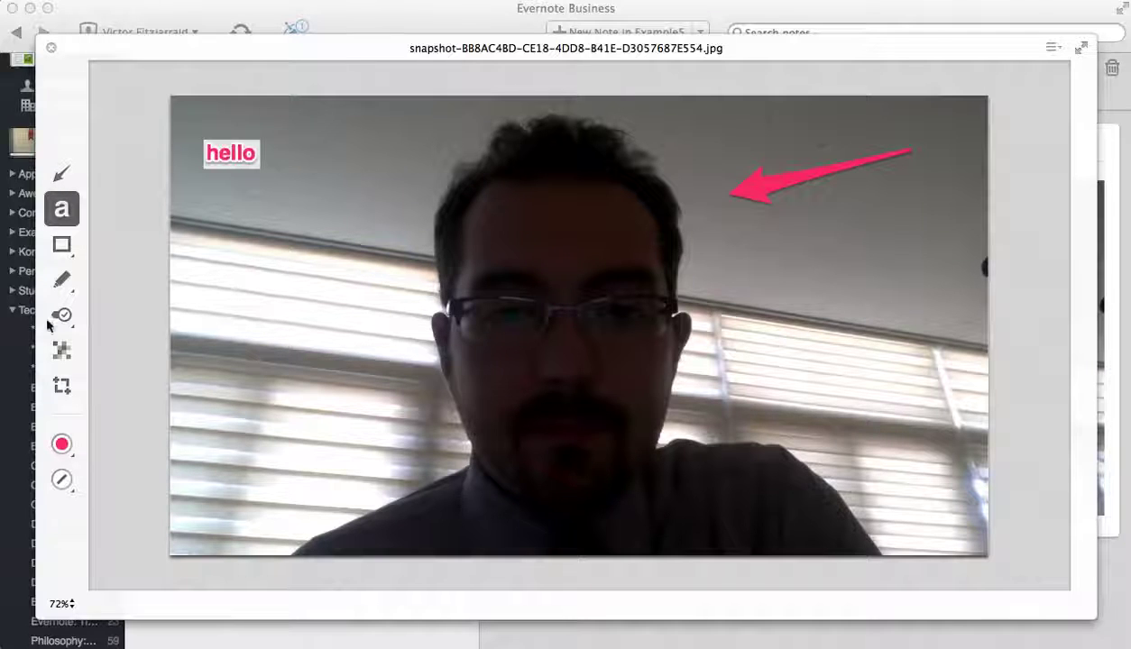
Pixelate the face in the snapshot and close the annotation editor to return to the note.
{"action": "left_click", "coordinate": [65, 350]}
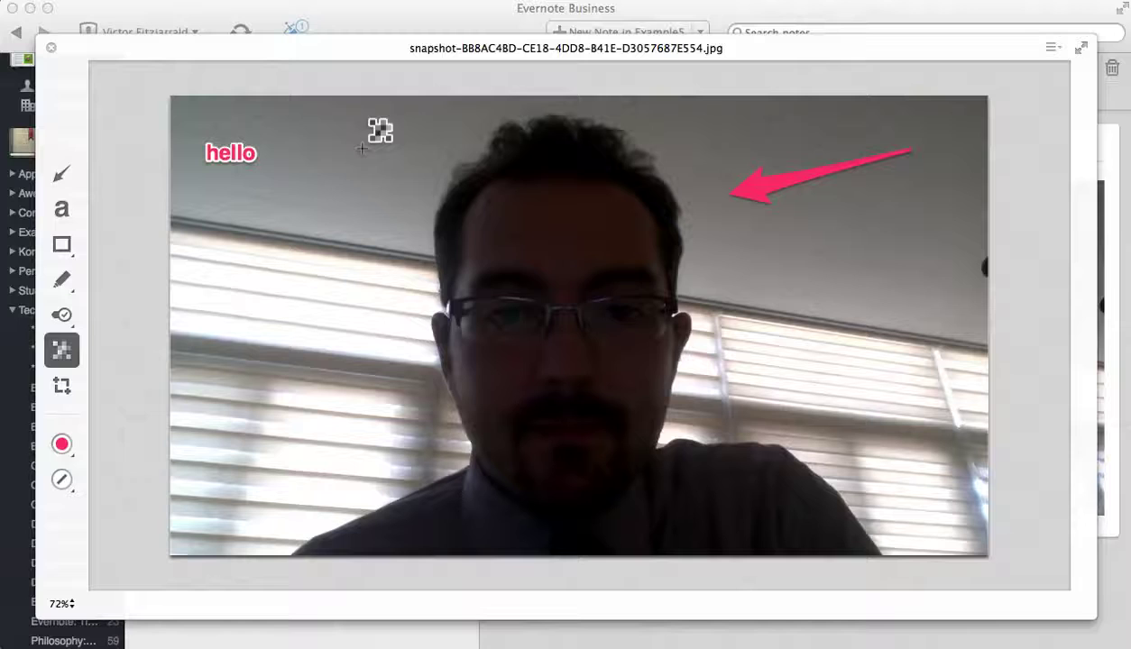
{"action": "left_click_drag", "start_coordinate": [363, 149], "coordinate": [702, 528]}
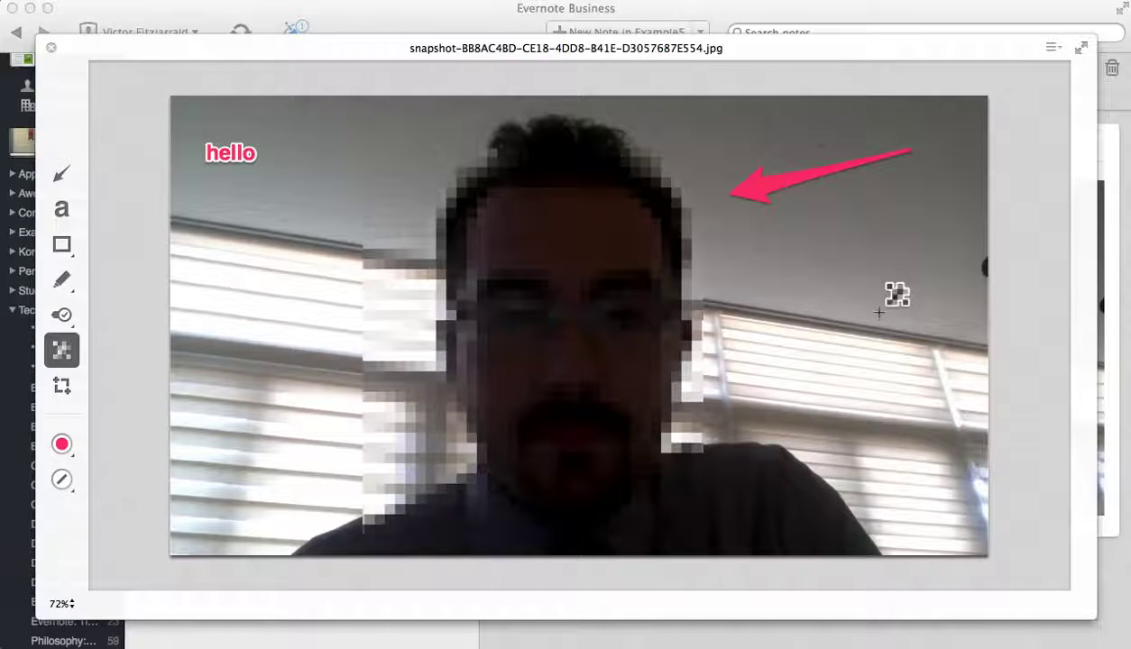
{"action": "left_click", "coordinate": [51, 49]}
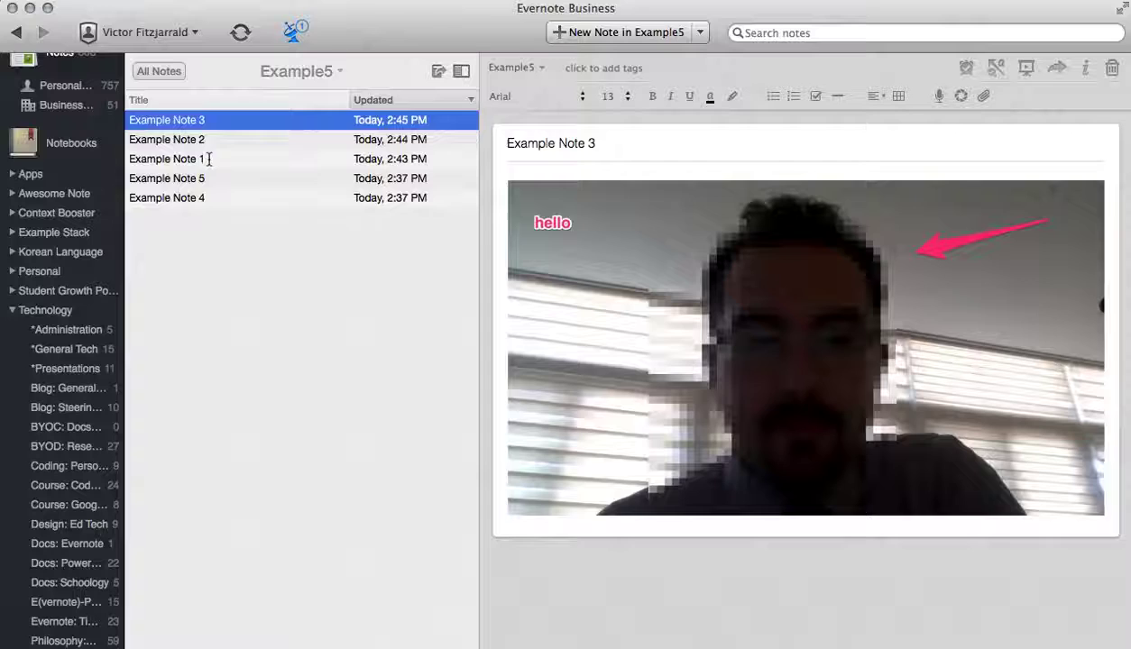
Open Example Note 4 and enter the text "Assignment" in its body.
{"action": "left_click", "coordinate": [197, 197]}
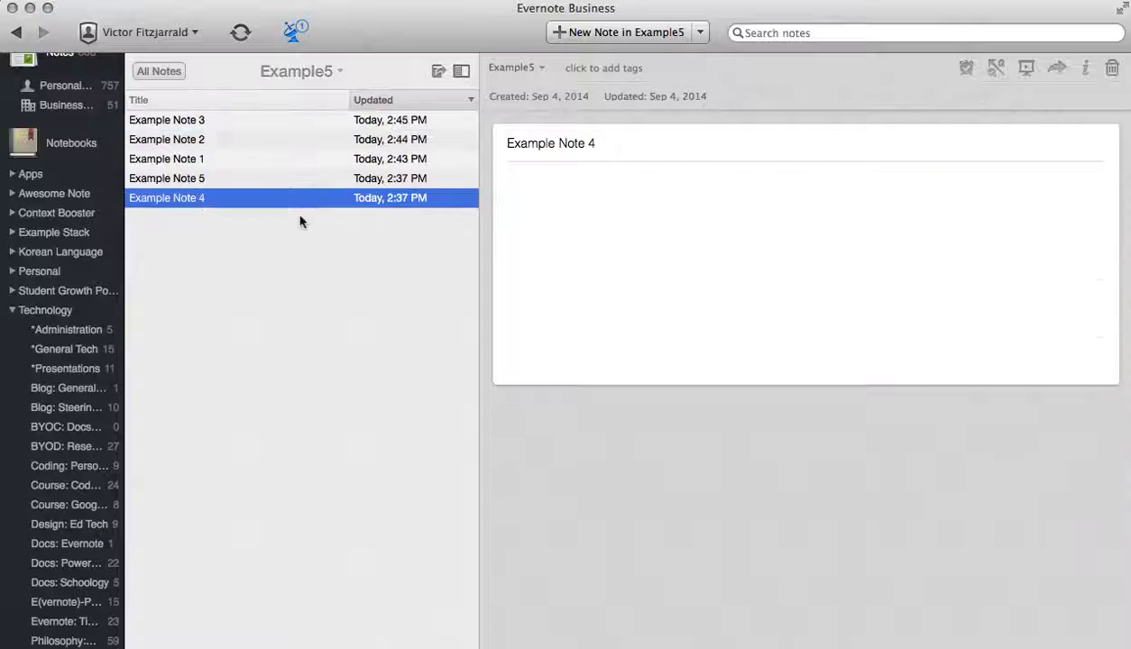
{"action": "left_click", "coordinate": [839, 239]}
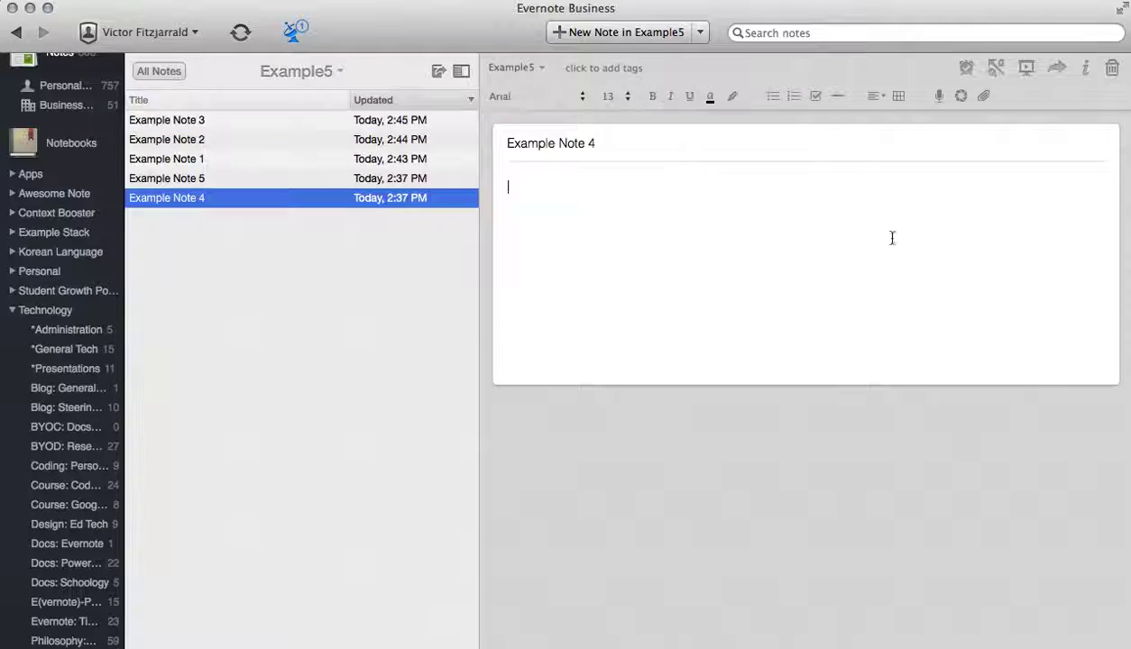
{"action": "left_click", "coordinate": [643, 148]}
{"action": "left_click", "coordinate": [586, 191]}
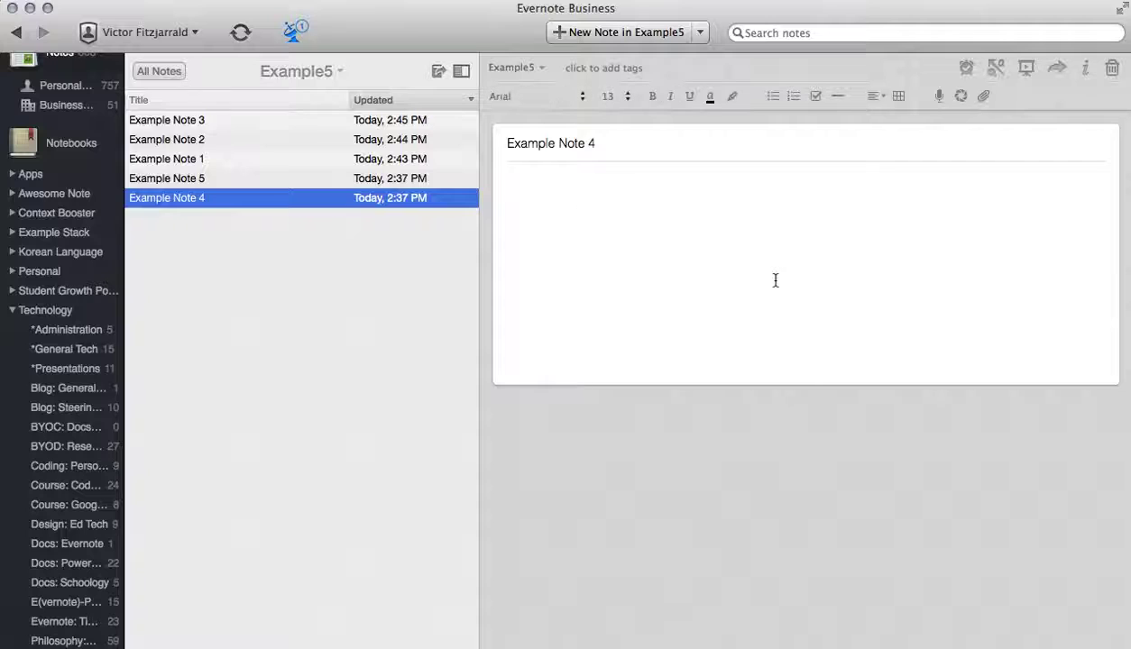
{"action": "type", "text": "Assignment"}
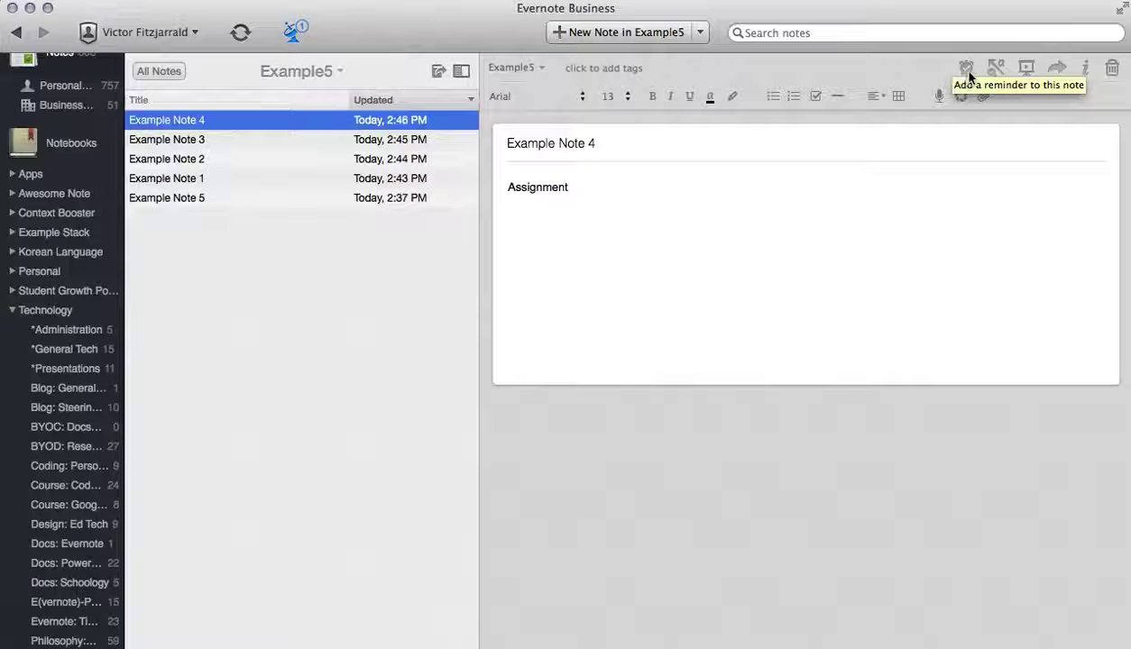
Add a reminder to Example Note 4 with the notification date set to September 18, 2014.
{"action": "left_click", "coordinate": [966, 70]}
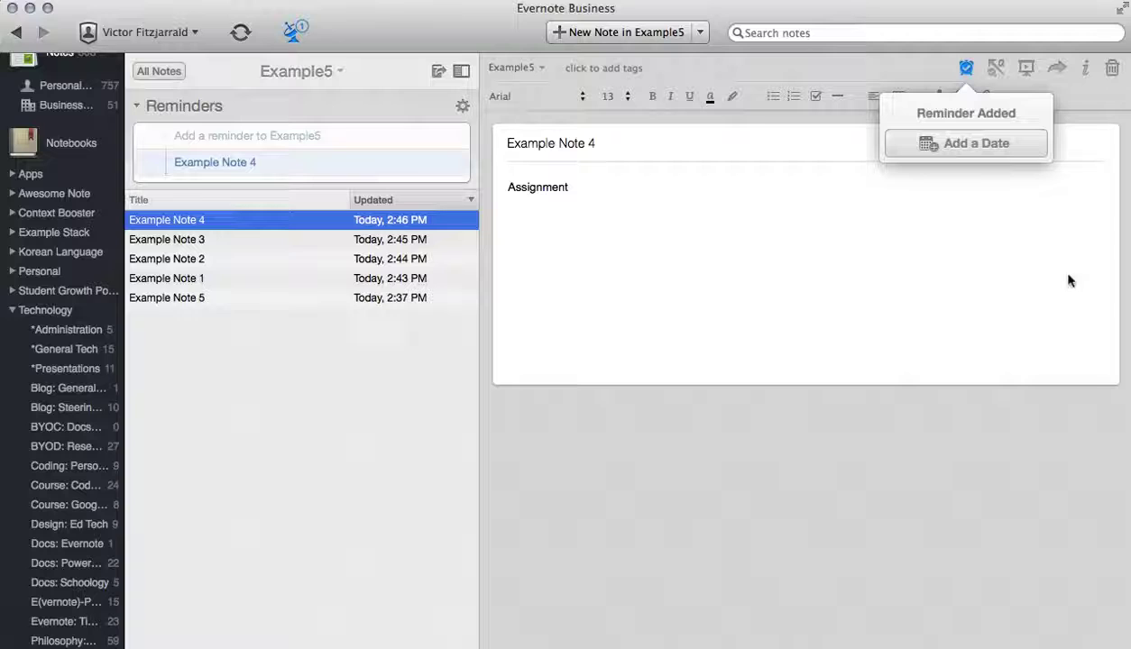
{"action": "left_click", "coordinate": [1006, 142]}
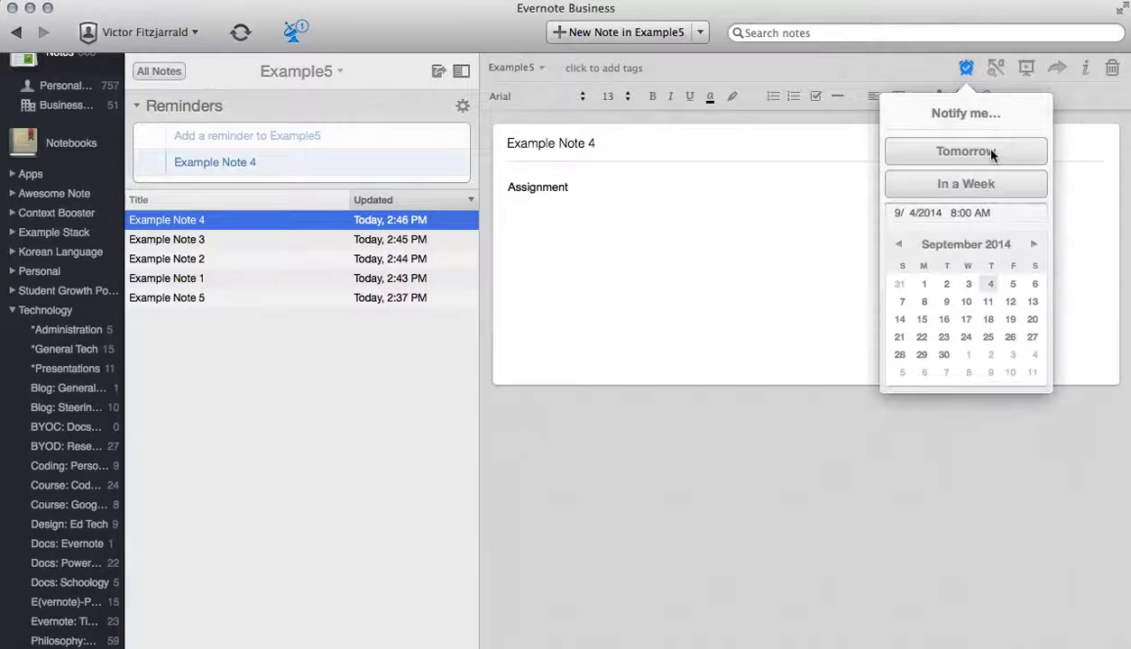
{"action": "left_click", "coordinate": [988, 320]}
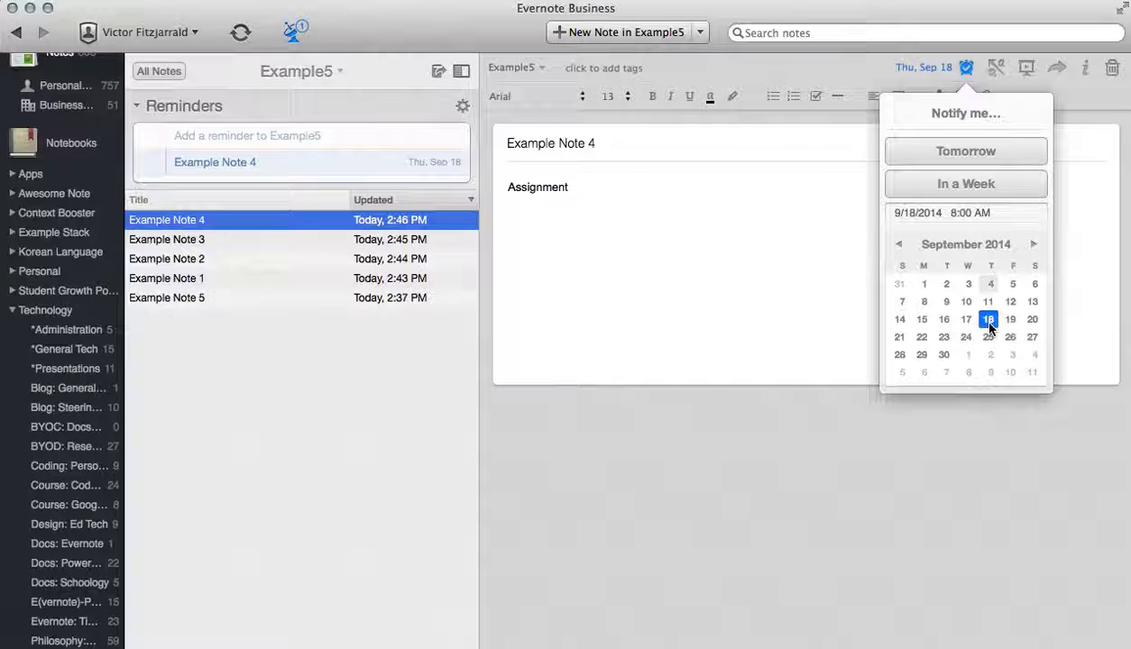
{"action": "left_click", "coordinate": [962, 215]}
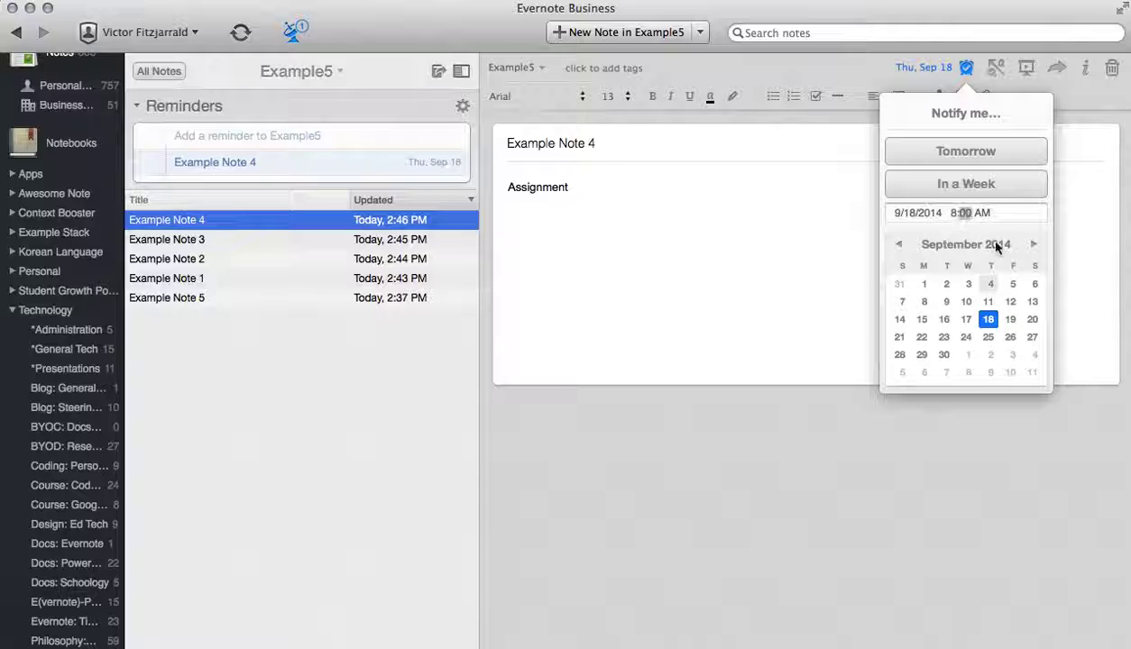
{"action": "left_click", "coordinate": [767, 308]}
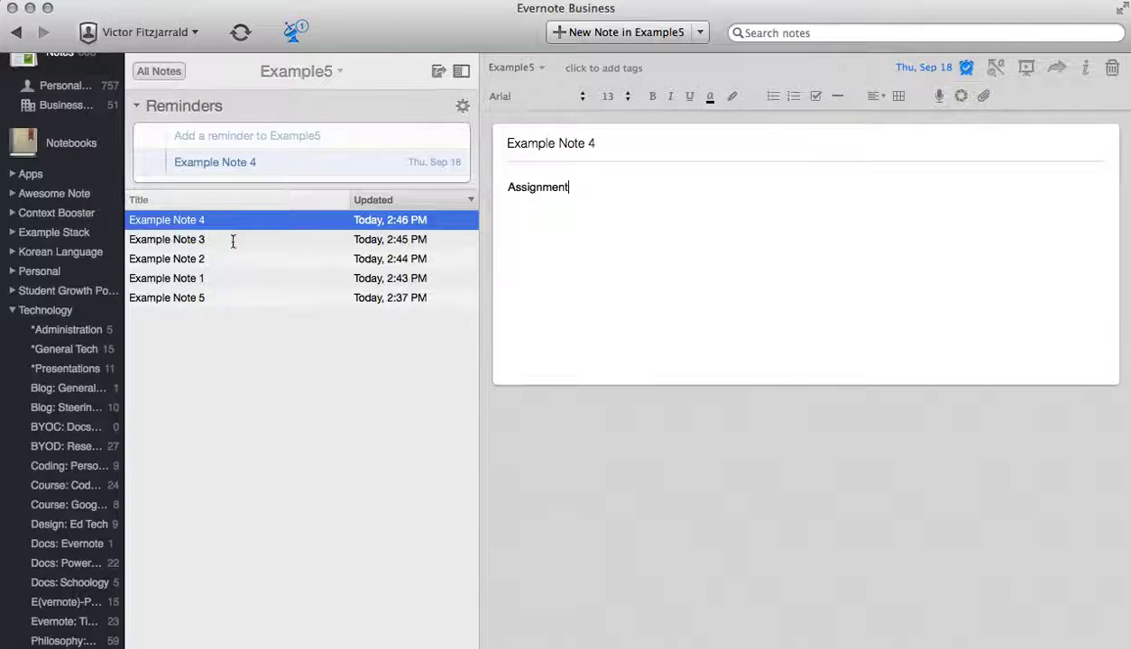
Open Example Note 5 and review its sharing options without choosing any.
{"action": "left_click", "coordinate": [211, 299]}
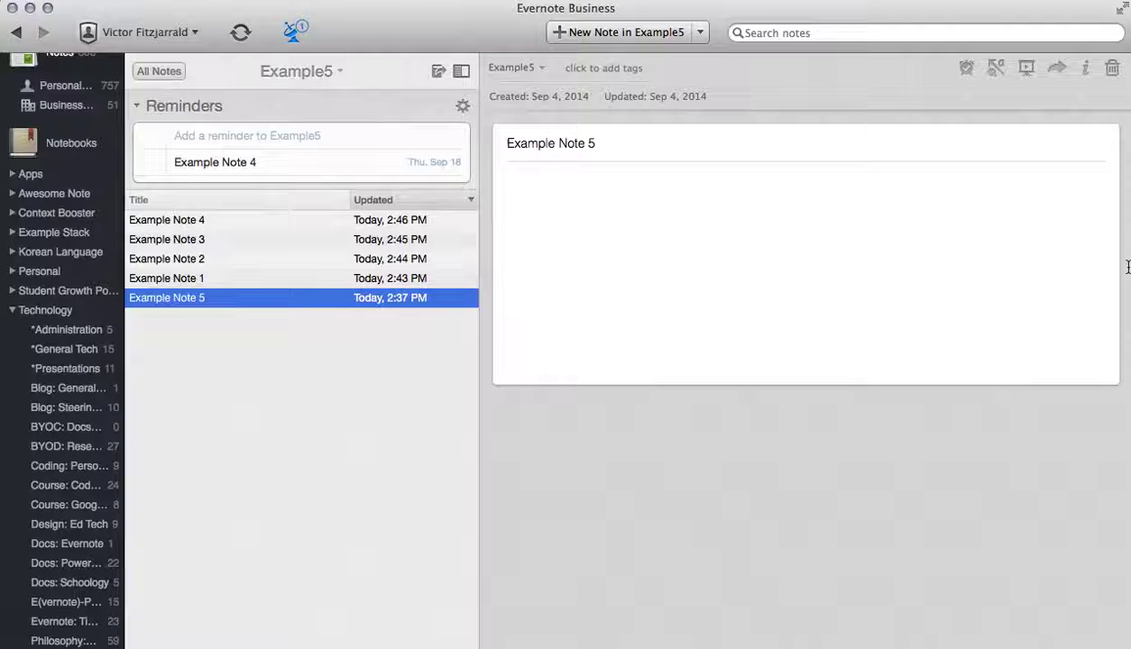
{"action": "left_click", "coordinate": [1054, 69]}
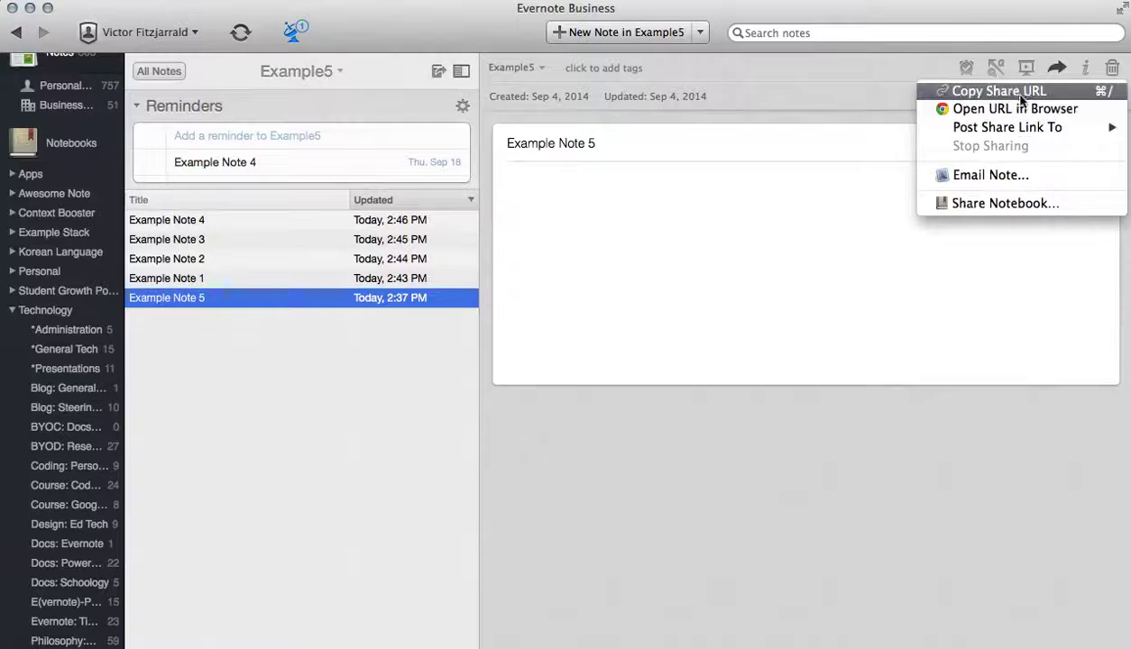
{"action": "left_click", "coordinate": [1041, 276]}
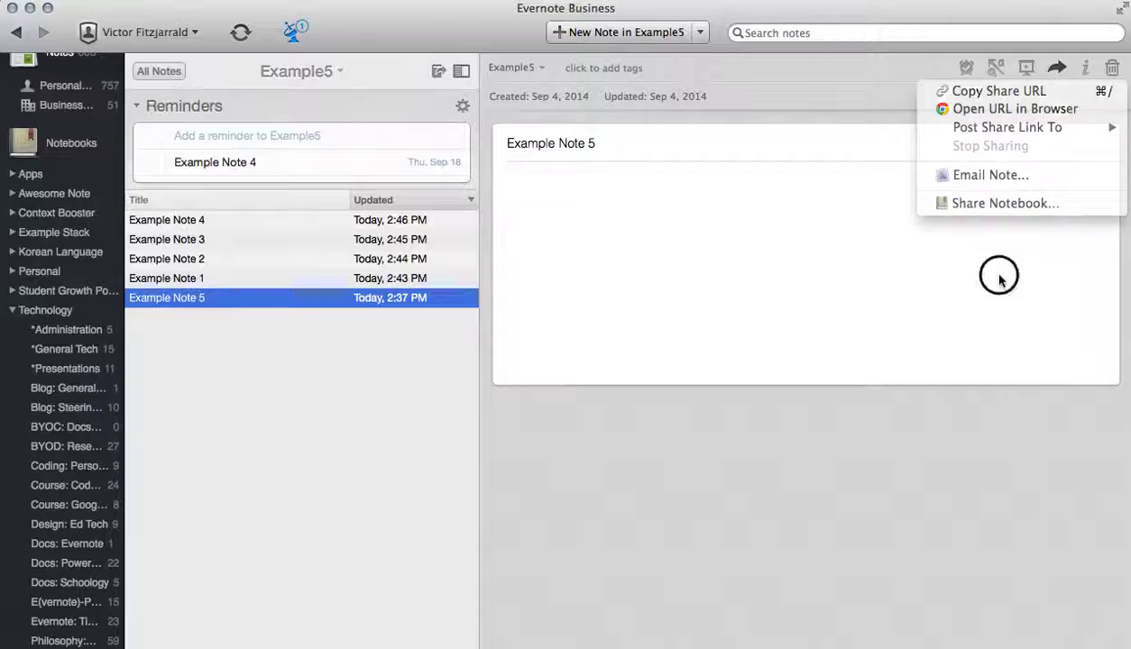
Examine the note information of Example Note 5, including its URL field and version history.
{"action": "left_click", "coordinate": [1086, 70]}
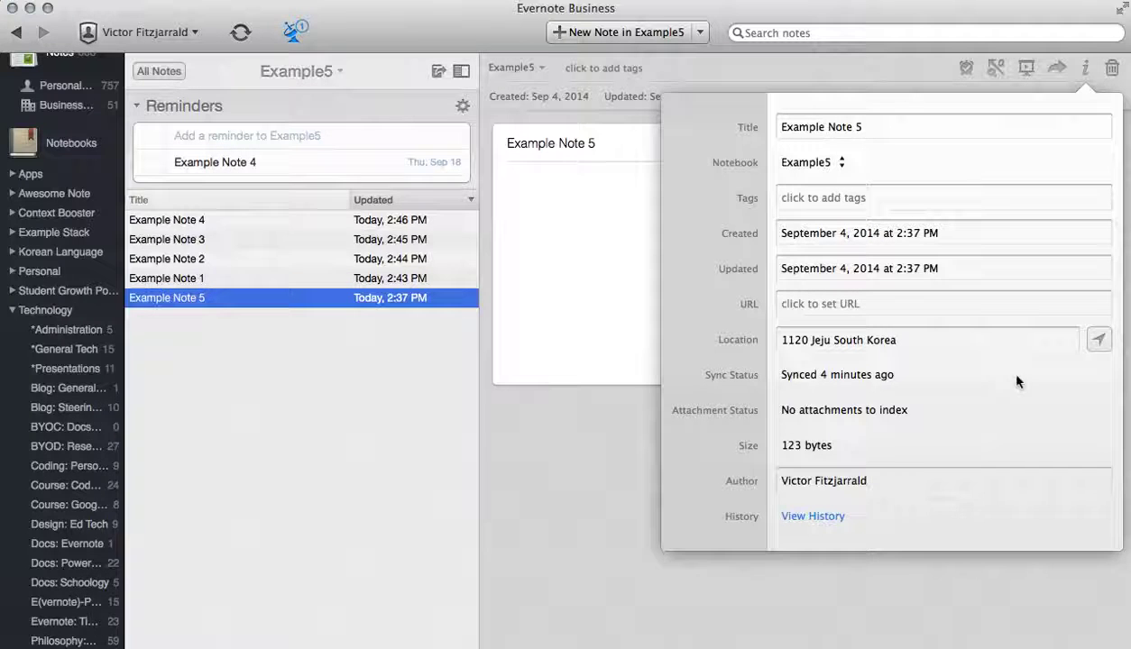
{"action": "left_click", "coordinate": [901, 306]}
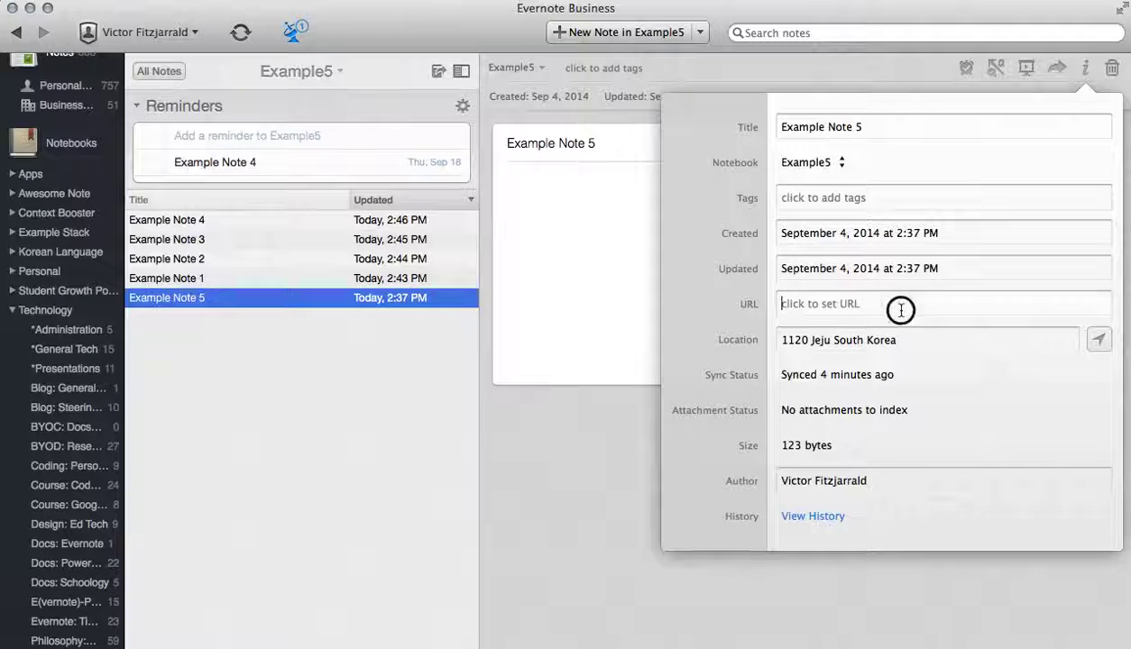
{"action": "left_click", "coordinate": [801, 520]}
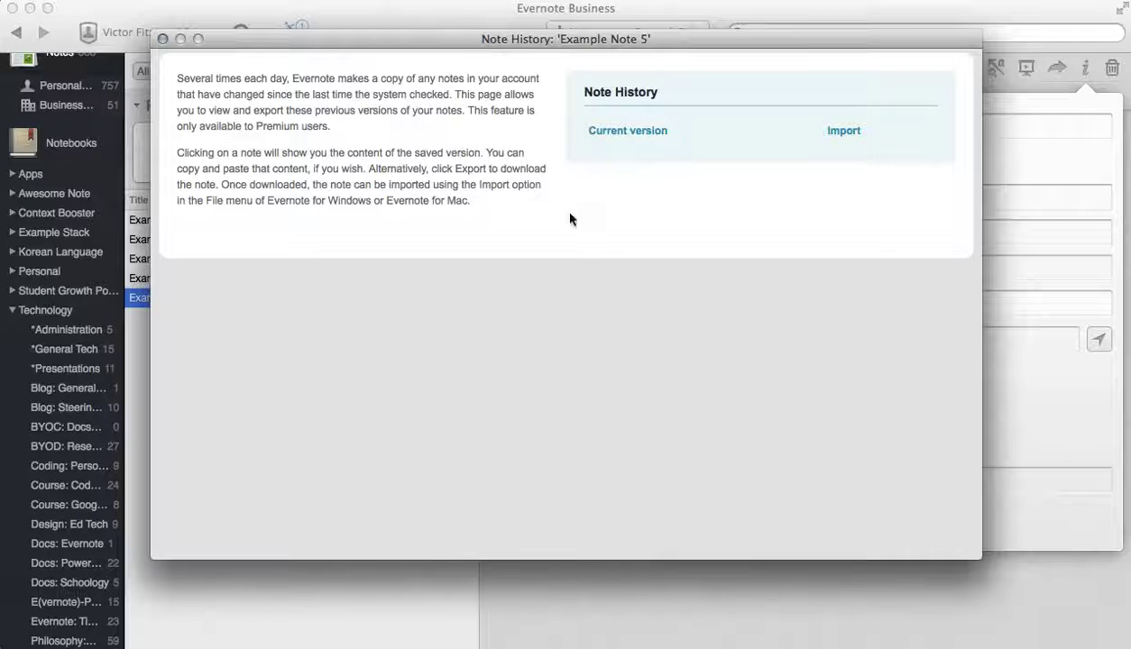
{"action": "left_click", "coordinate": [163, 39]}
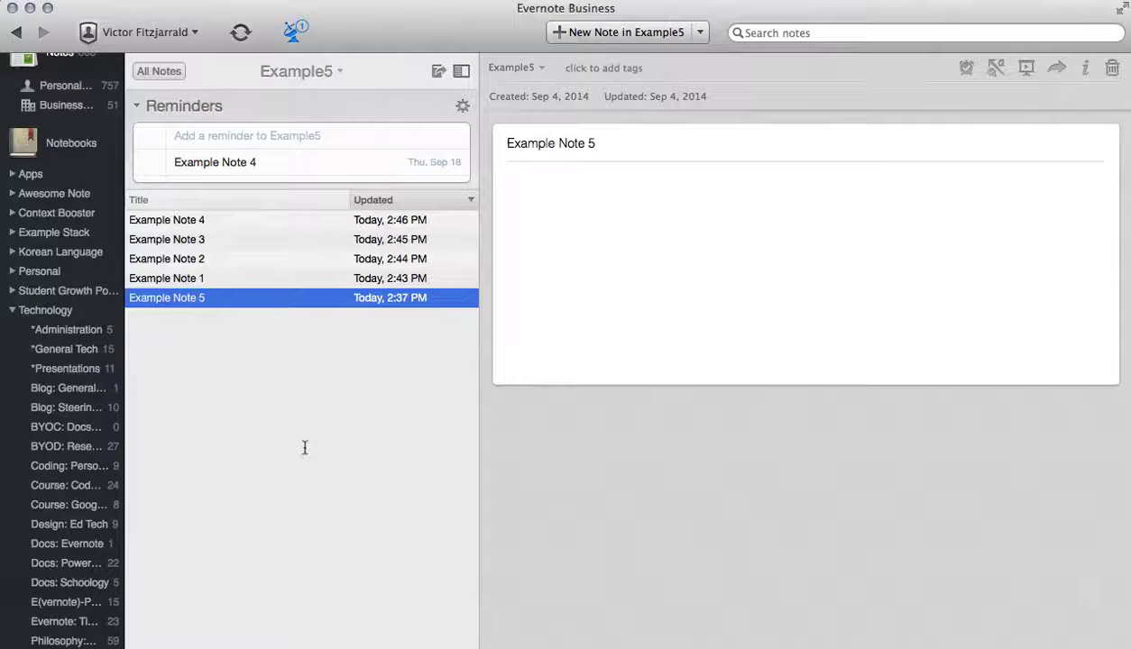
Select all five example notes in the notebook and create a table of contents note from them.
{"action": "left_click", "coordinate": [206, 222]}
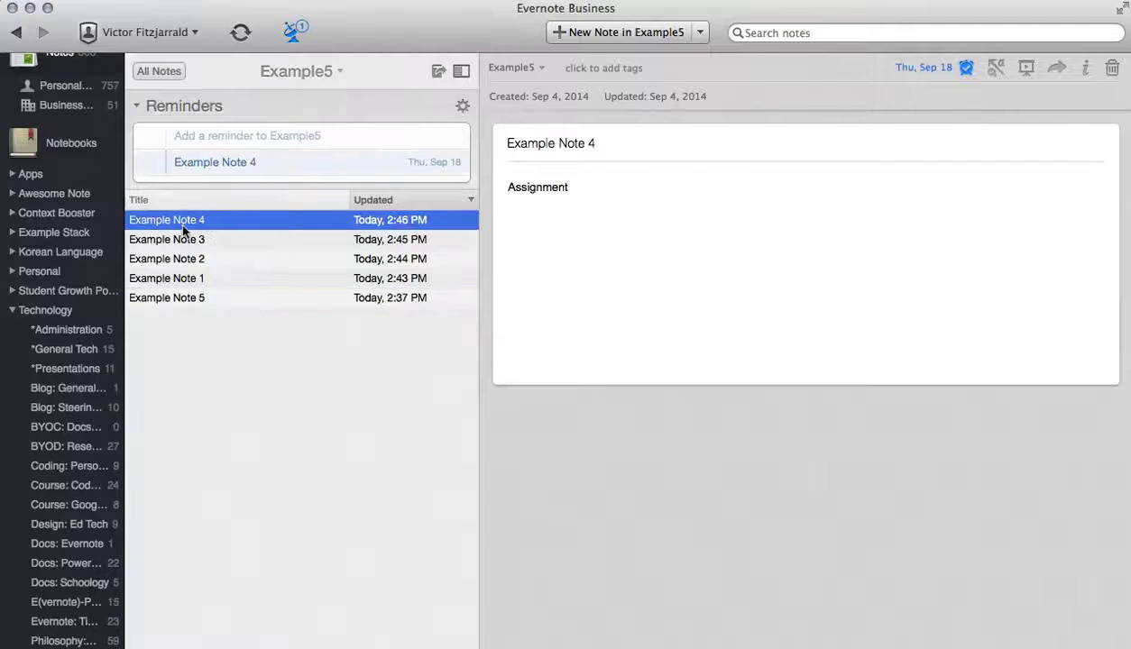
{"action": "left_click", "coordinate": [191, 300], "text": "shift"}
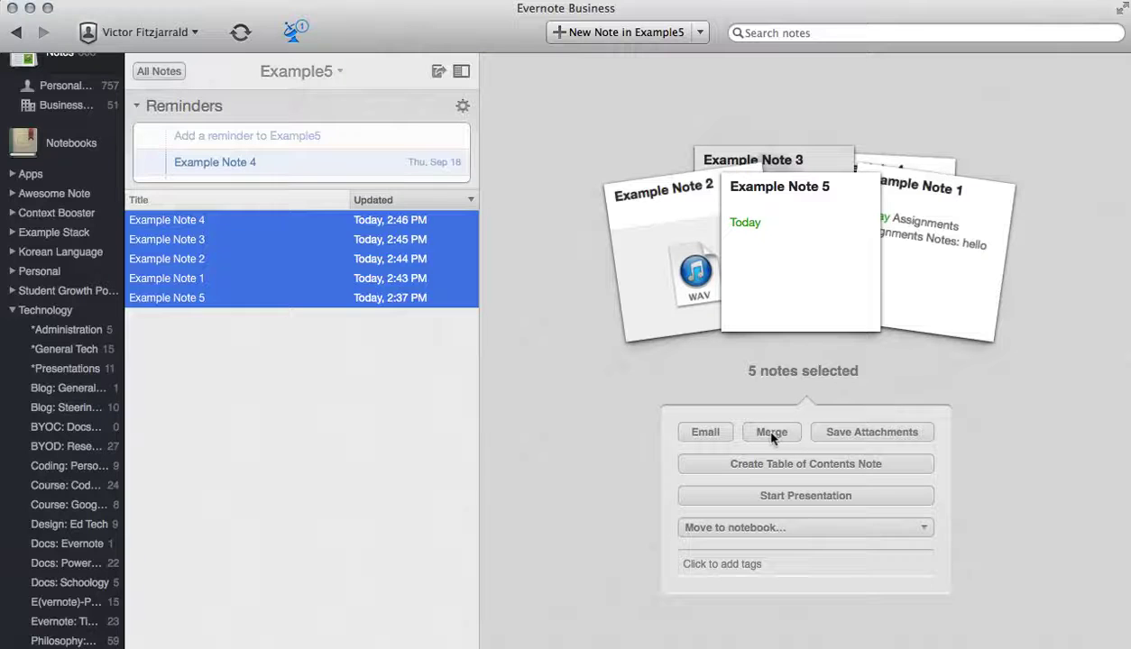
{"action": "left_click", "coordinate": [797, 465]}
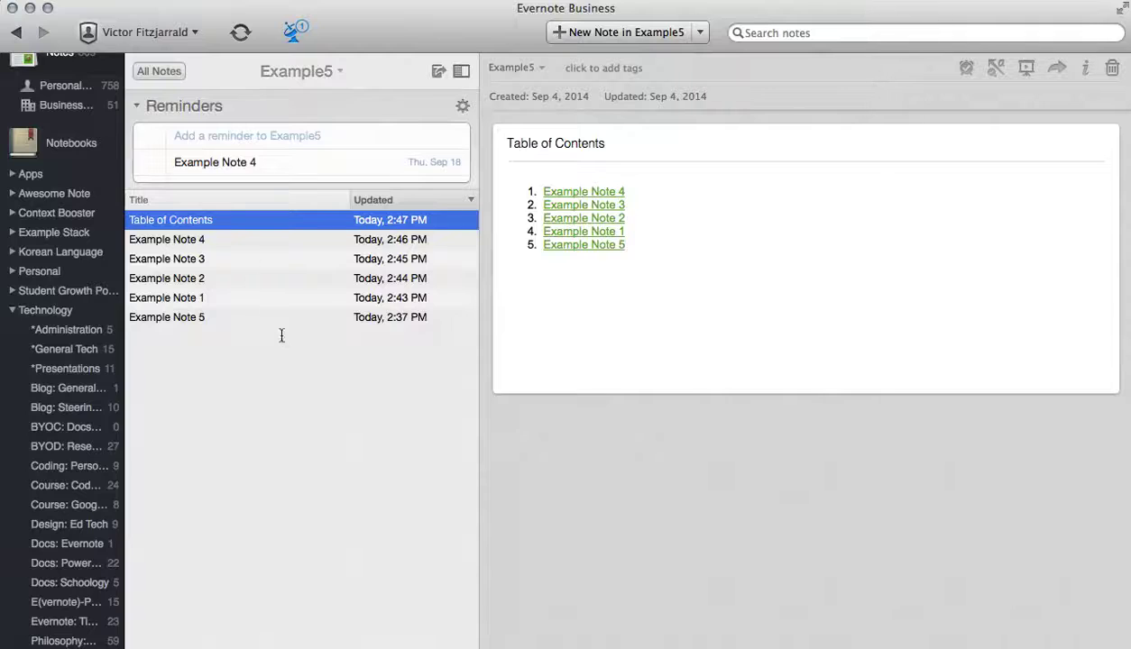
Rename the table of contents note "*Table of Contents" and sort the note list by title in ascending order.
{"action": "left_click", "coordinate": [508, 146]}
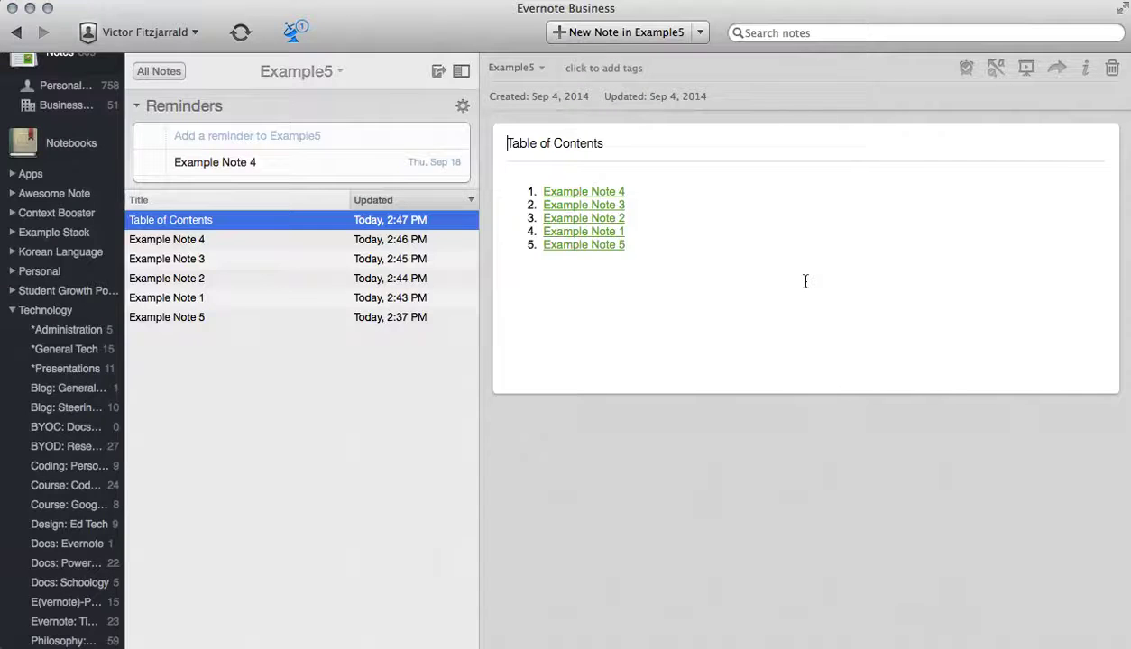
{"action": "type", "text": "*"}
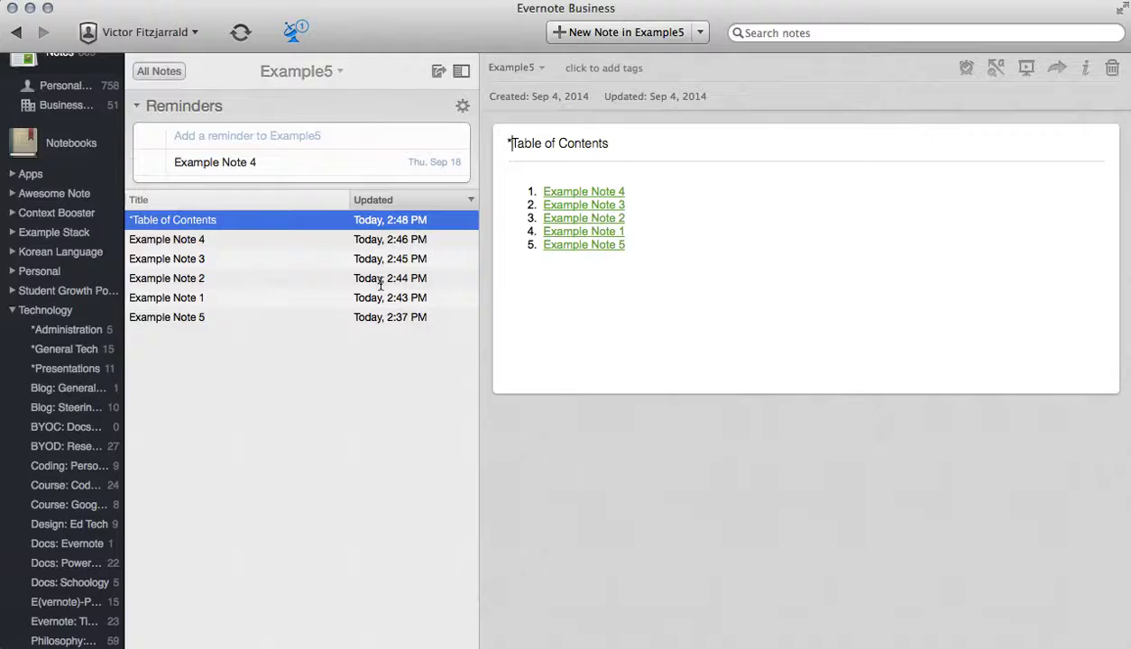
{"action": "left_click", "coordinate": [235, 199]}
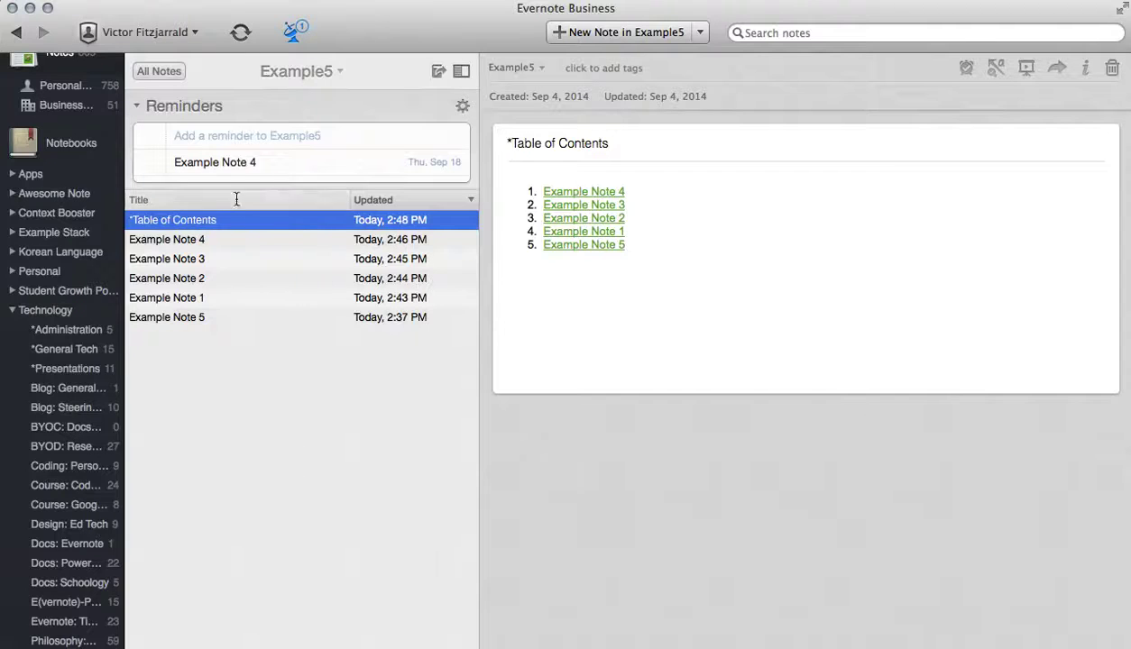
{"action": "left_click", "coordinate": [328, 200]}
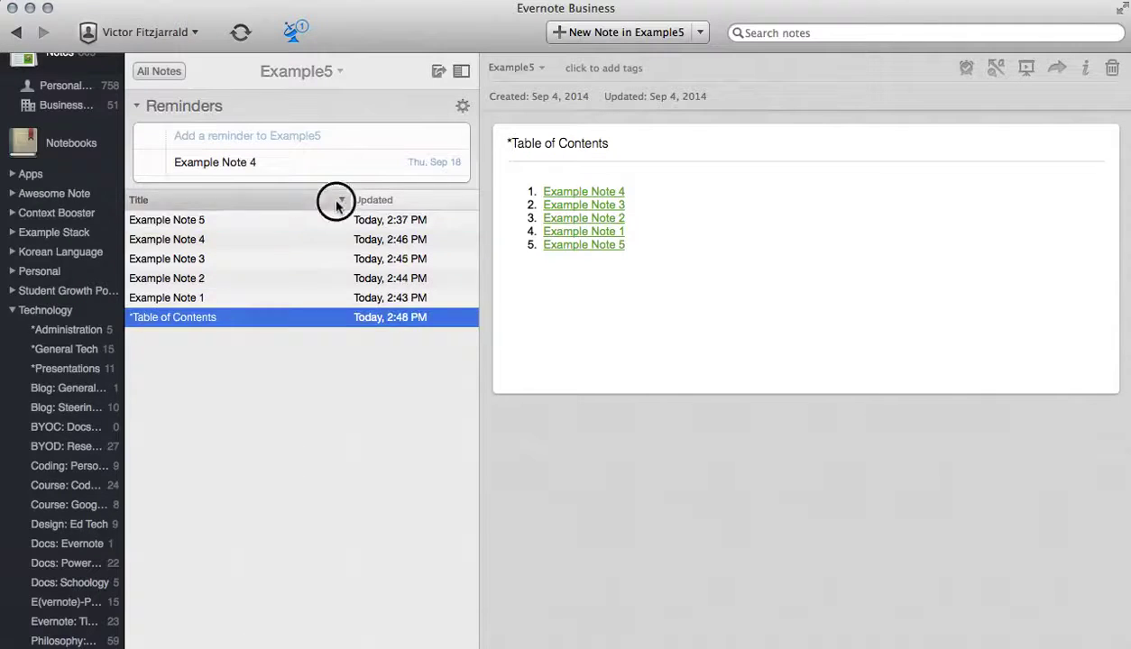
{"action": "left_click", "coordinate": [330, 200]}
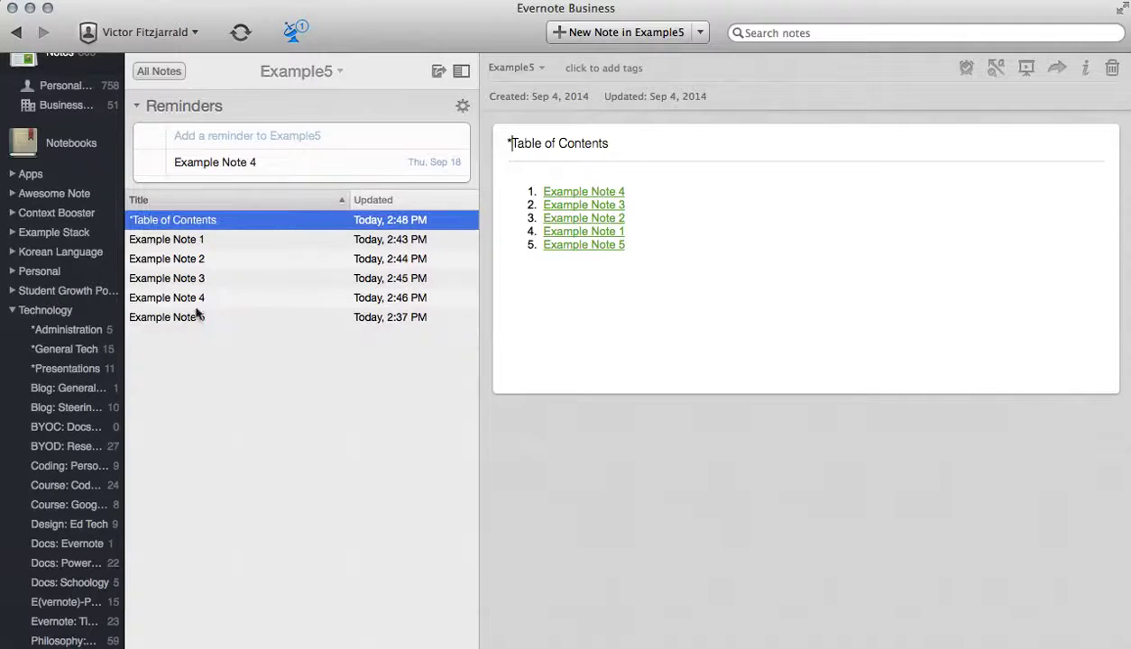
Follow the table of contents link to Example Note 1.
{"action": "left_click", "coordinate": [586, 232]}
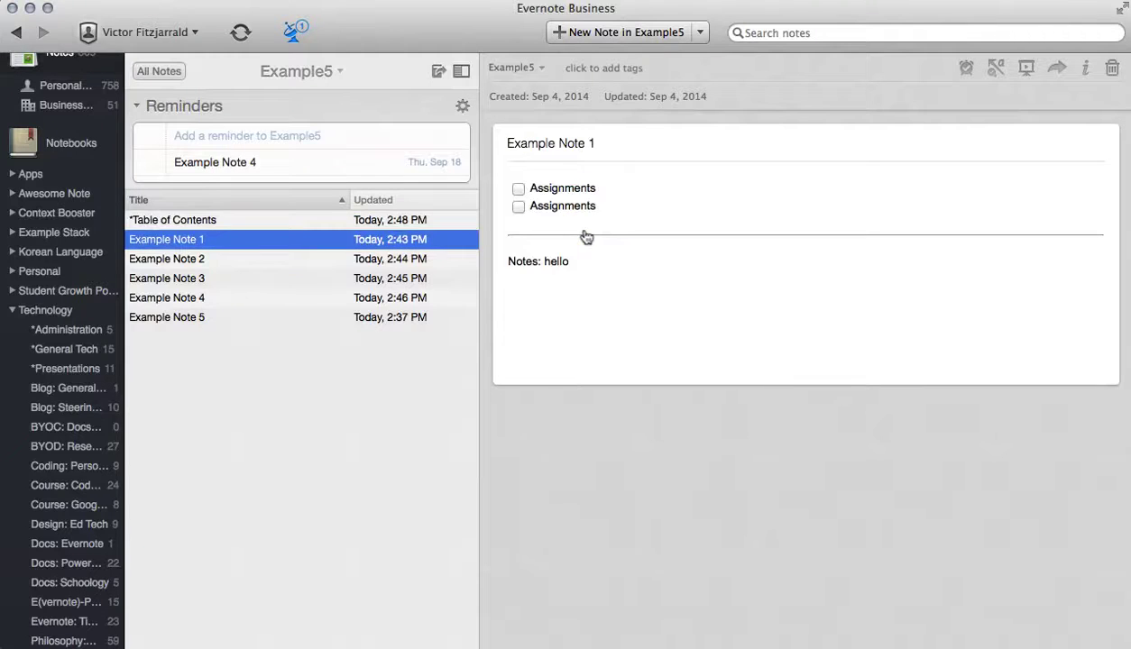